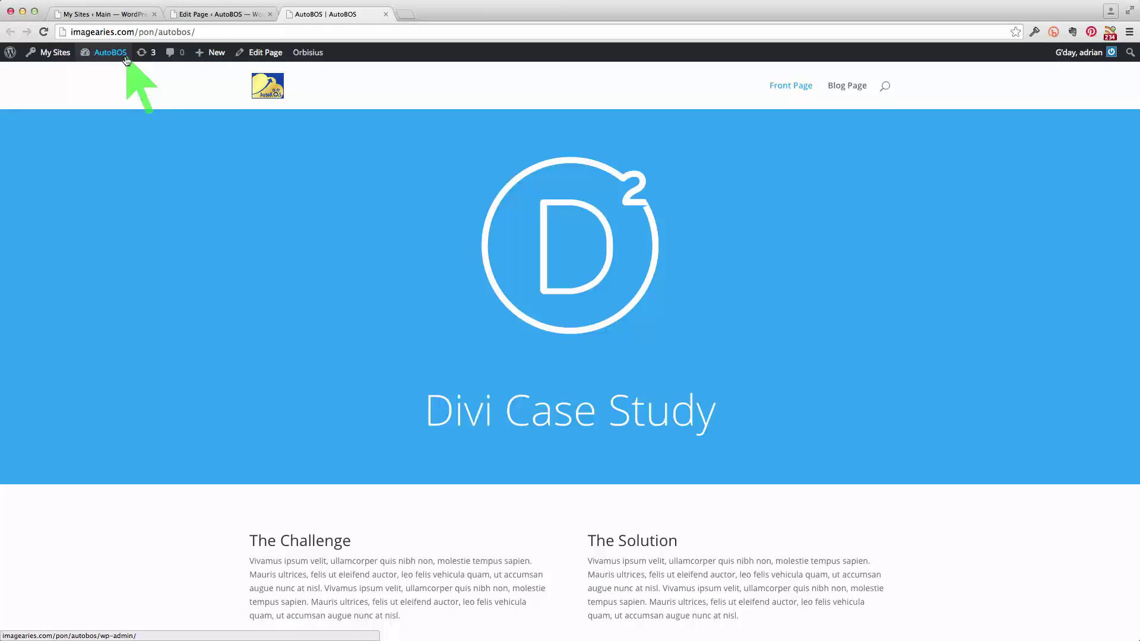
Step: Start loading the AutoBOS admin Dashboard from the site menu in the admin bar
mouse_move(48, 53)
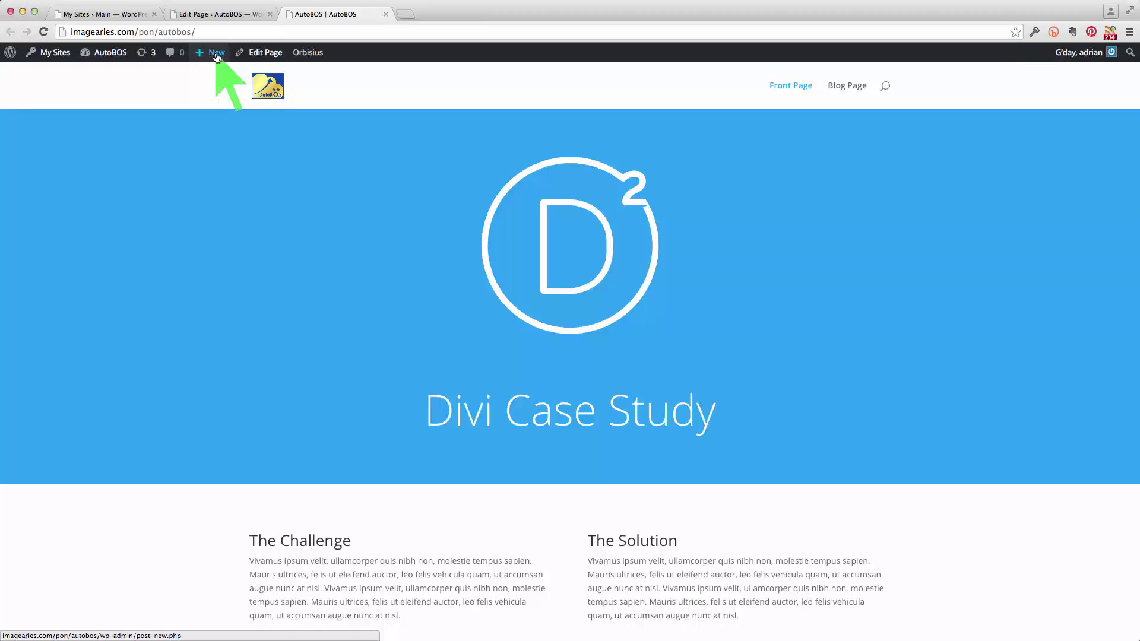
mouse_move(214, 55)
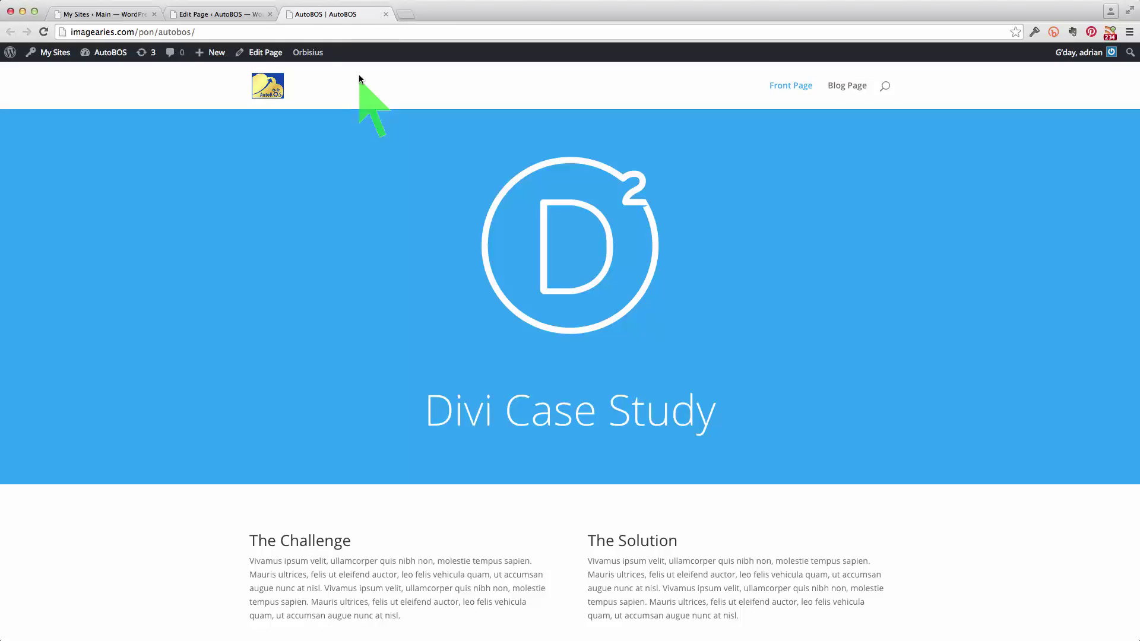
mouse_move(316, 55)
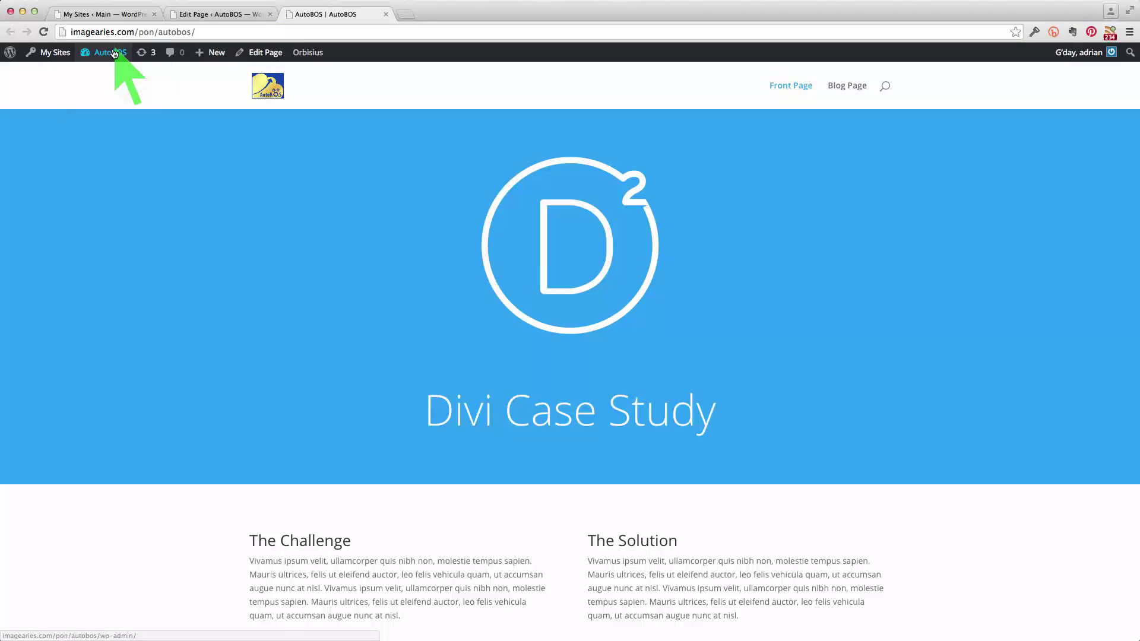
Step: Open the AutoBOS Dashboard and close the Front Page editing tab, discarding unsaved changes
mouse_move(106, 52)
click(107, 75)
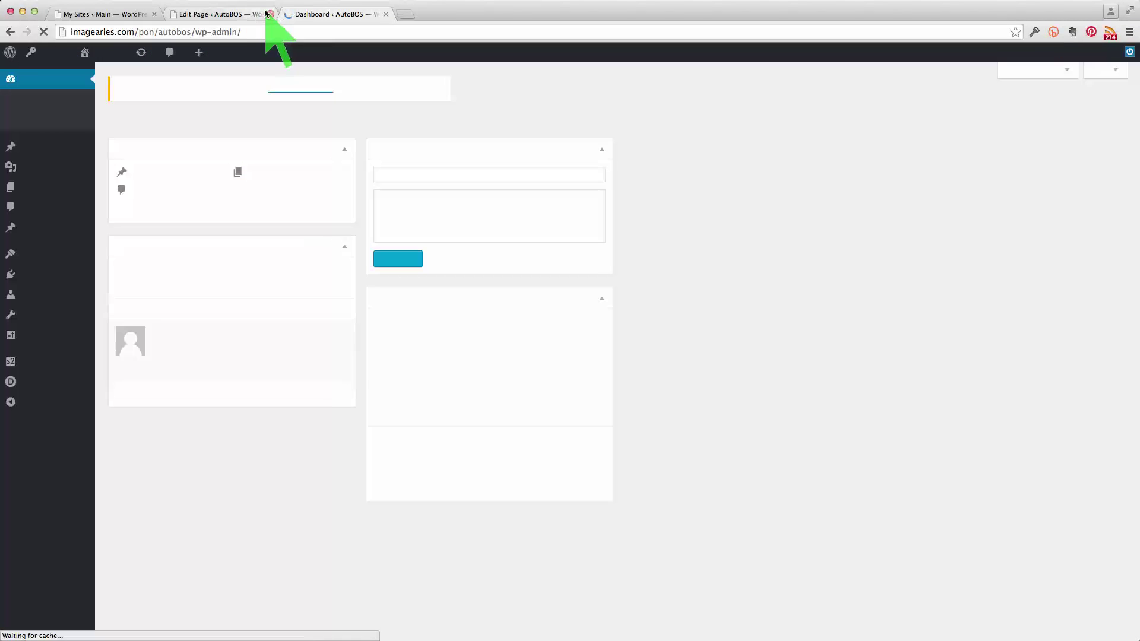
click(269, 14)
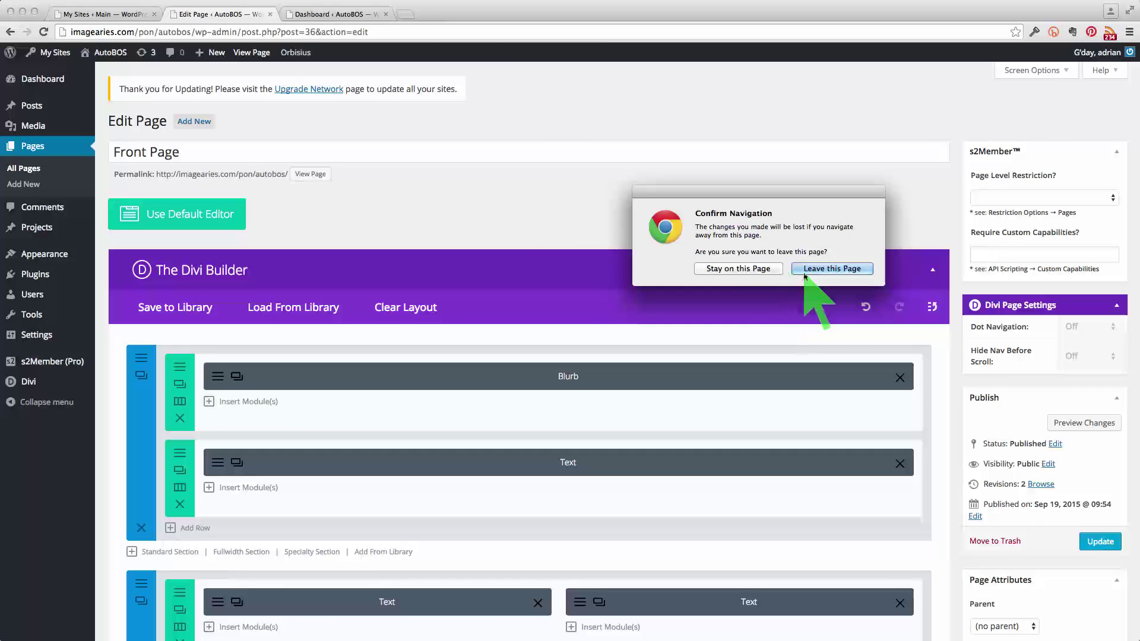
click(830, 268)
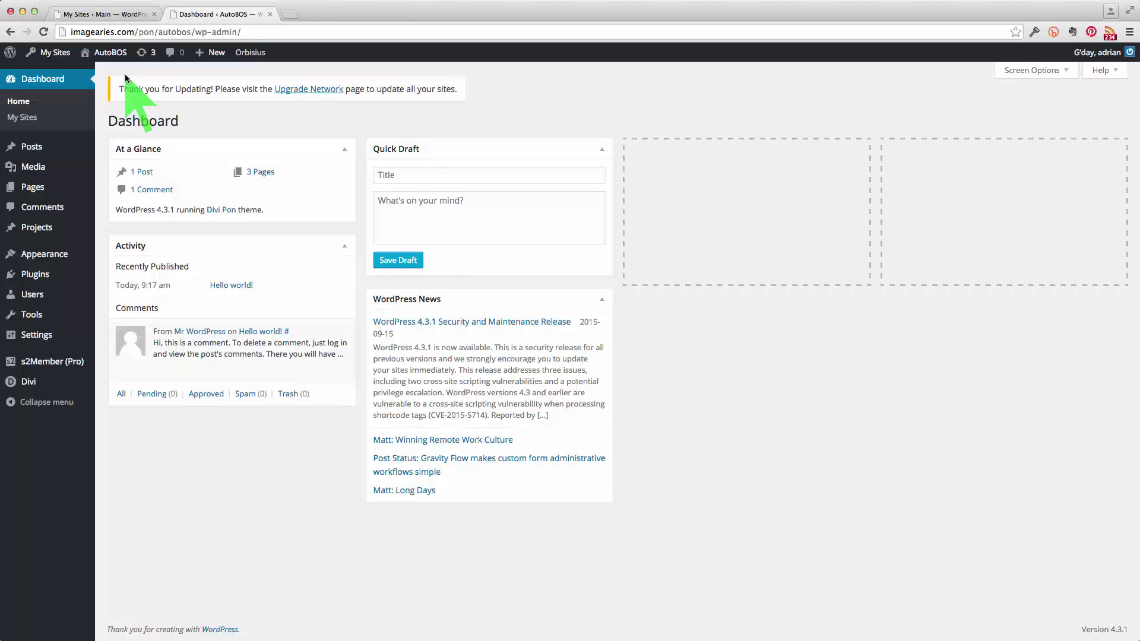
mouse_move(117, 55)
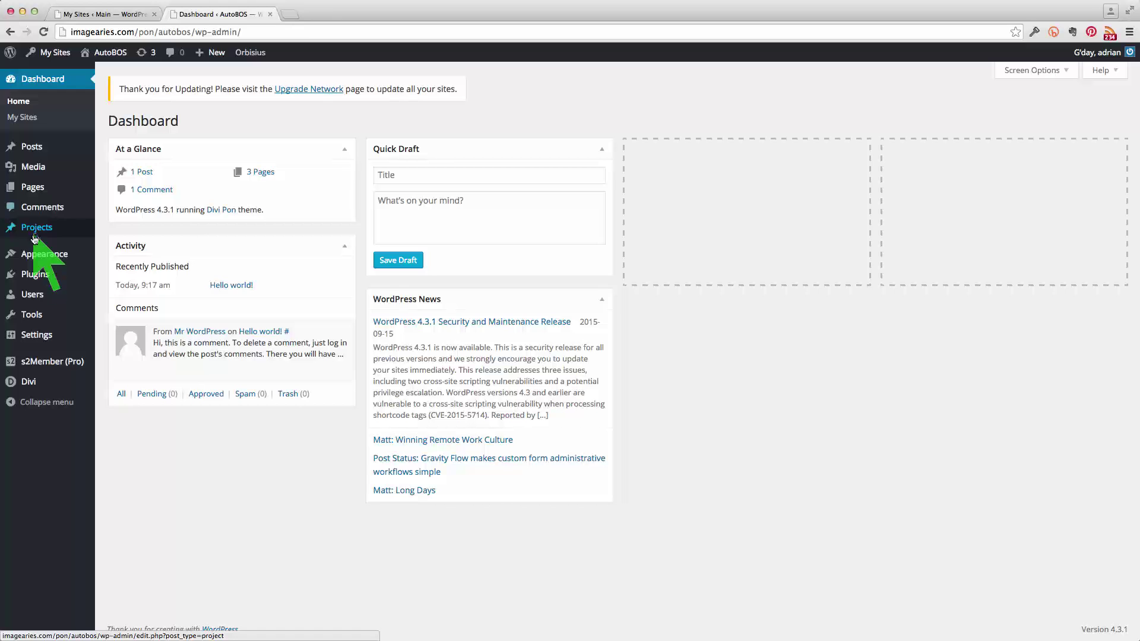
mouse_move(36, 257)
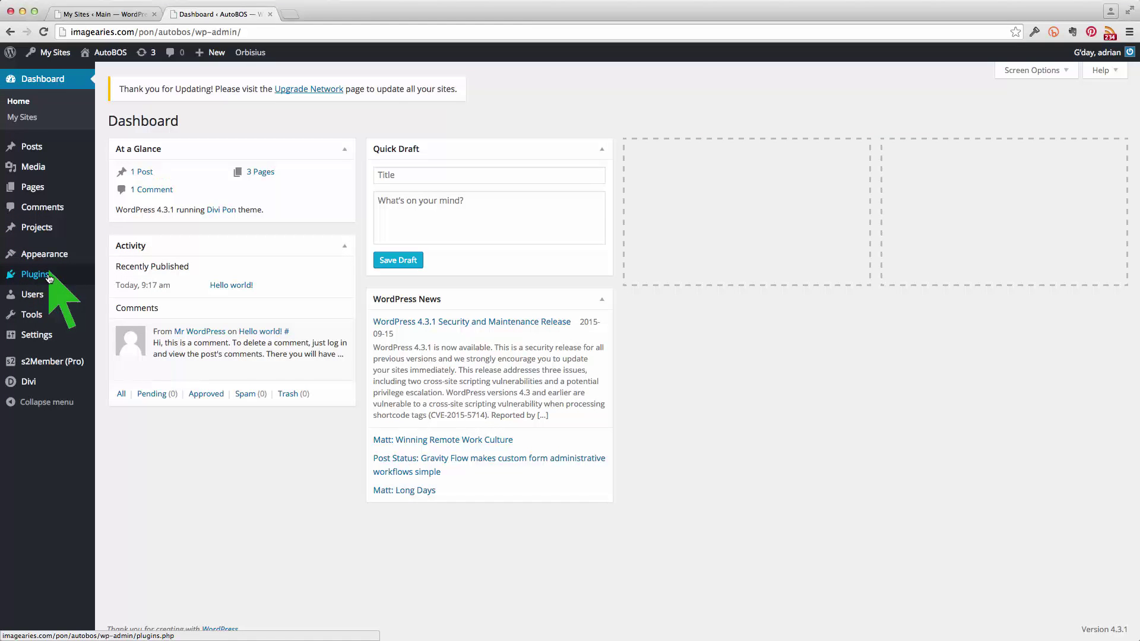
mouse_move(56, 363)
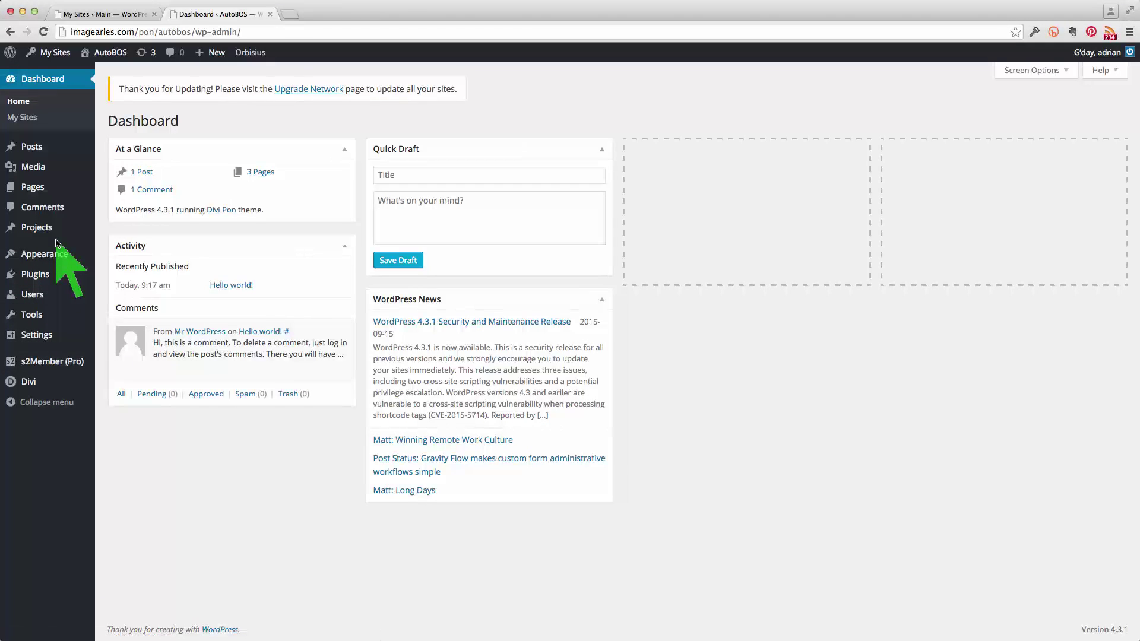
Step: Open All Pages to list Blog Page, Front Page and Sample Page
mouse_move(52, 177)
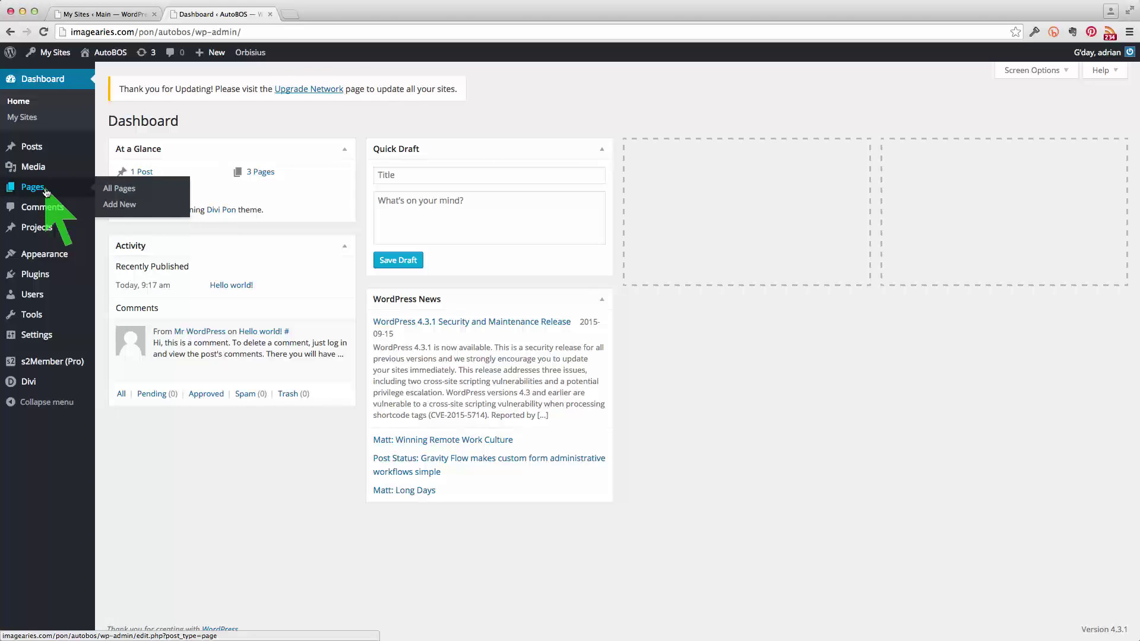
click(121, 192)
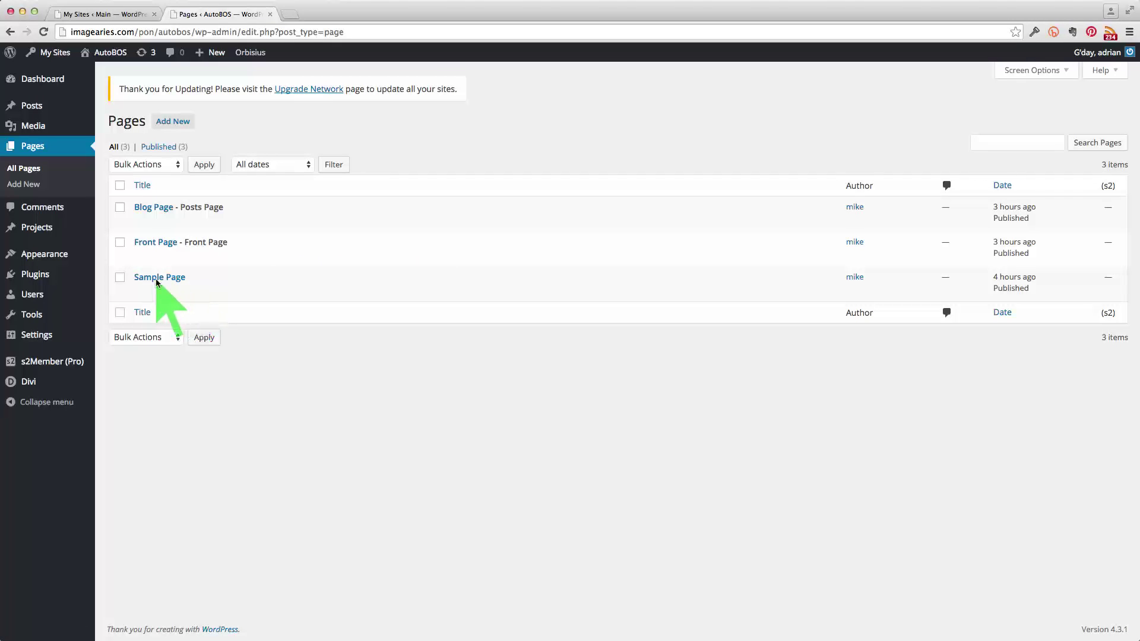
mouse_move(160, 281)
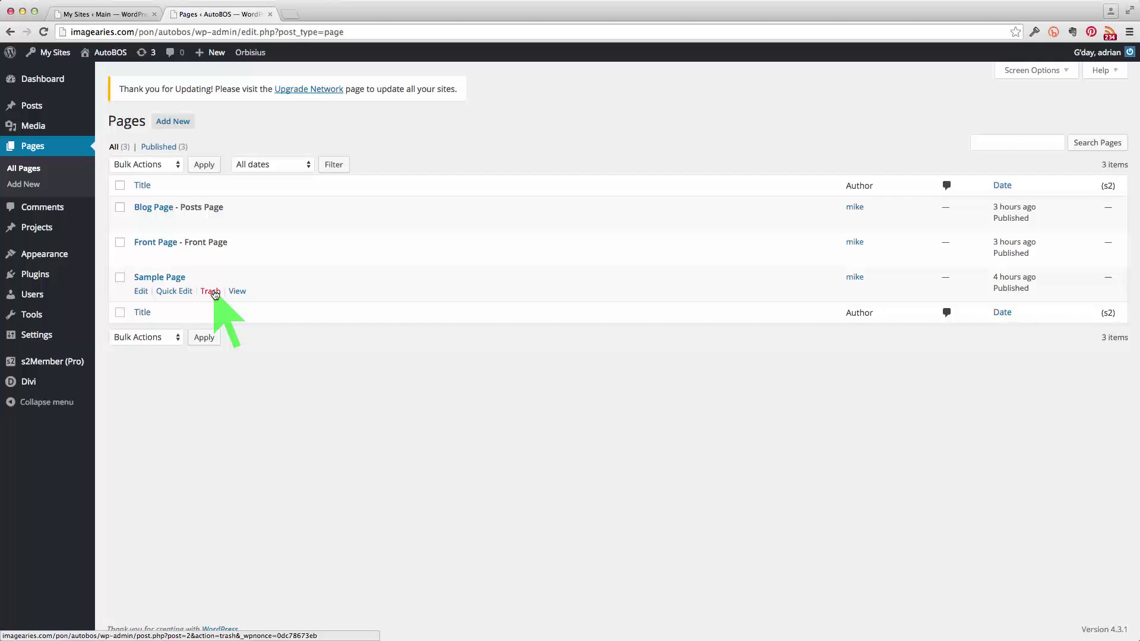
mouse_move(148, 248)
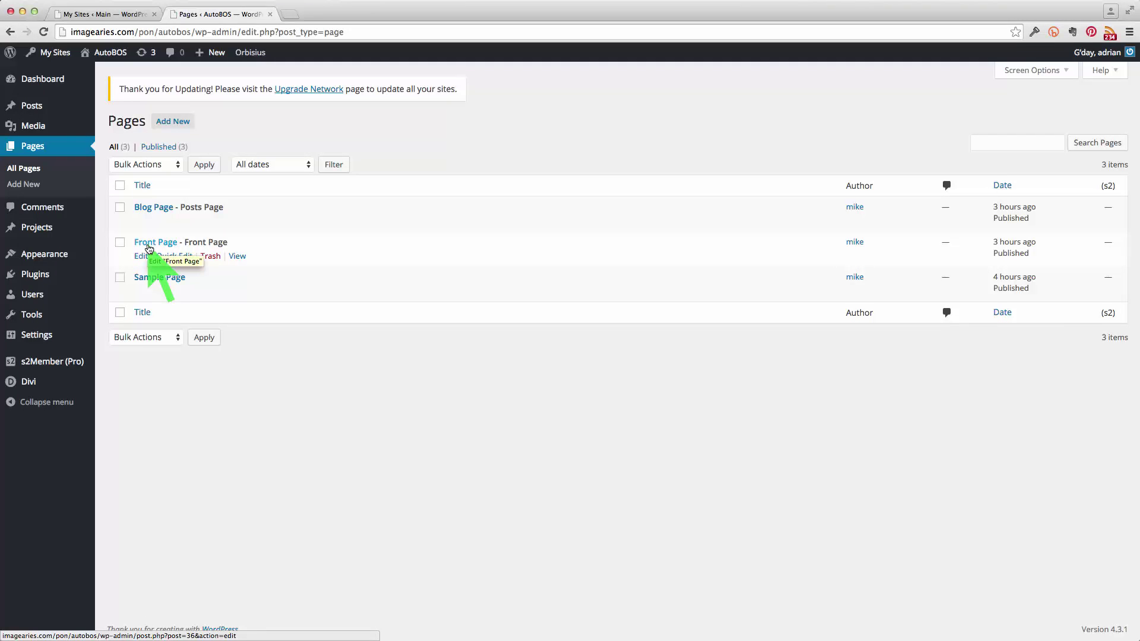
mouse_move(153, 210)
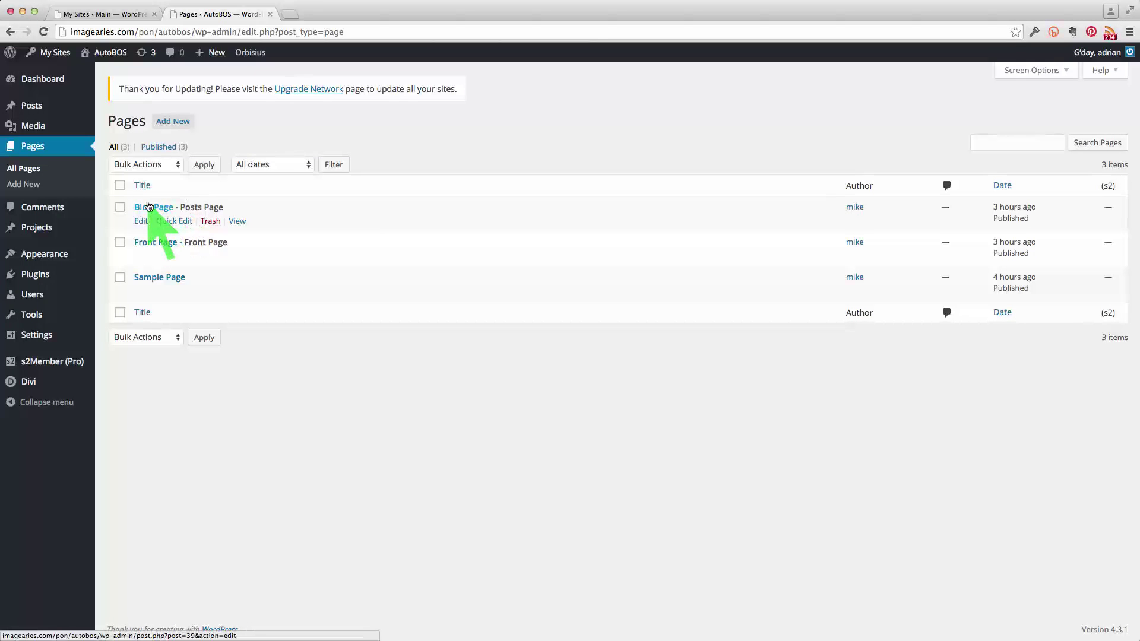
mouse_move(39, 335)
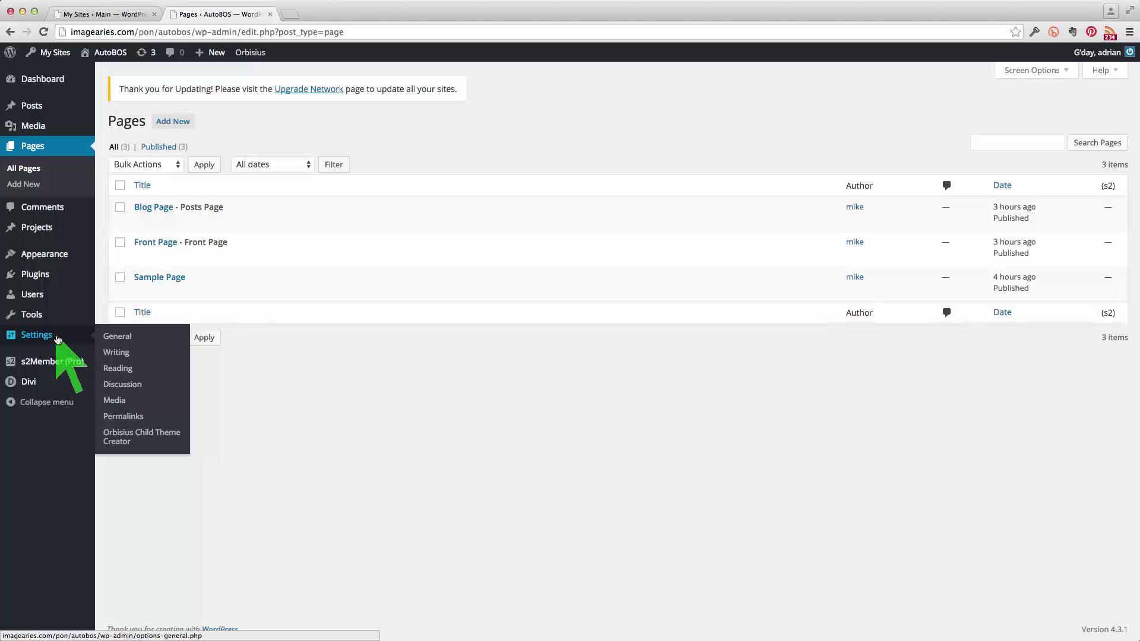
Step: Open Reading settings showing Front Page as static front page and Blog Page for posts
click(119, 368)
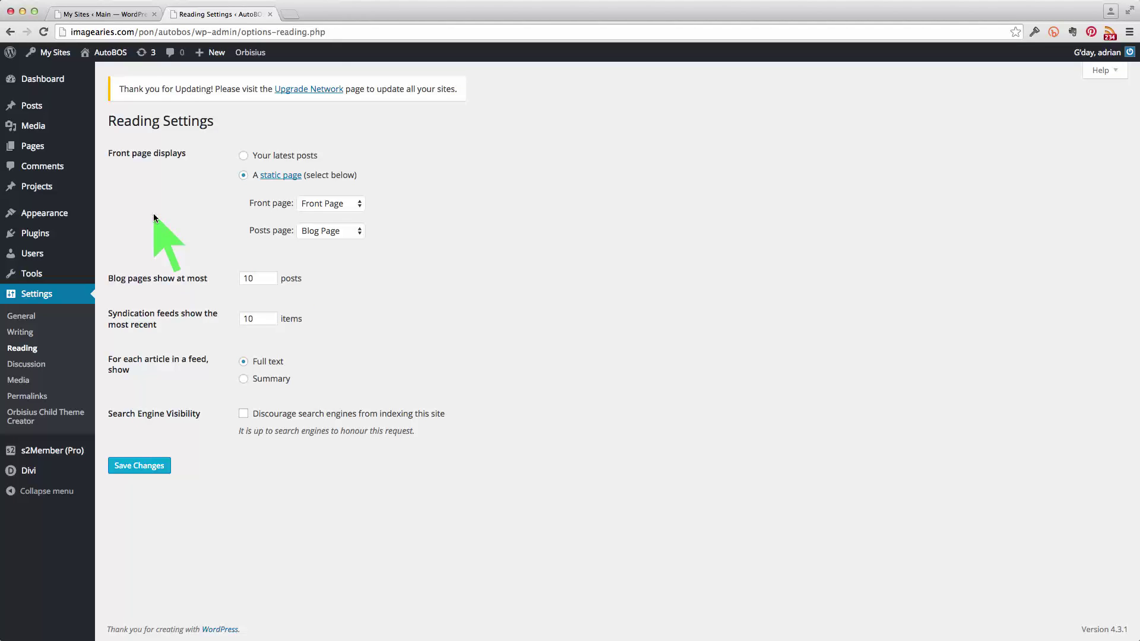
mouse_move(44, 148)
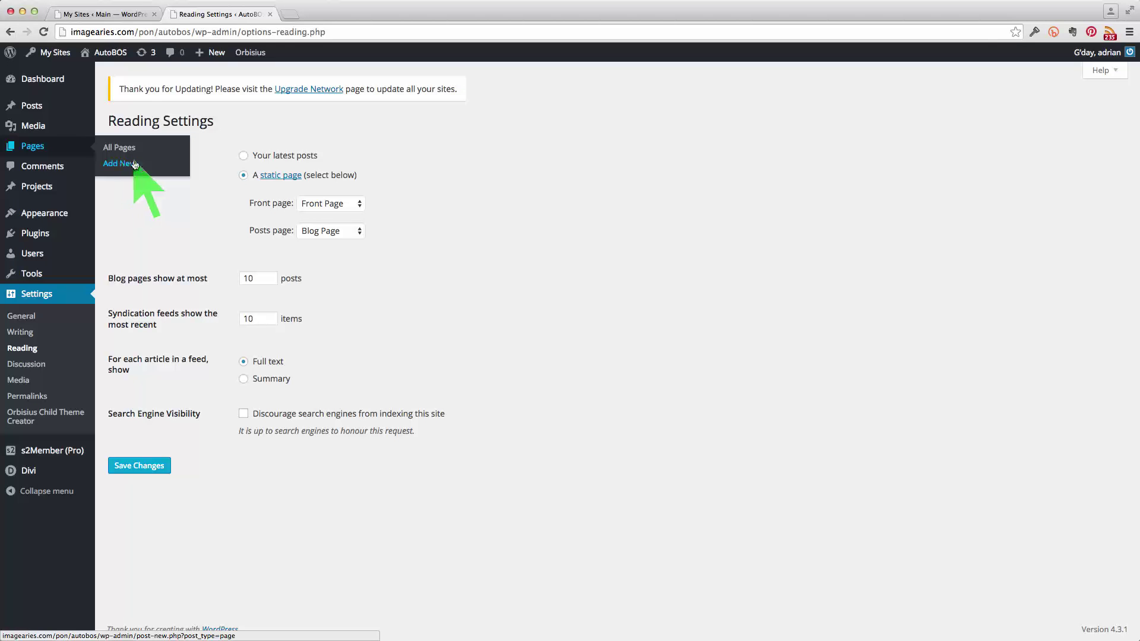
Step: Create a new page titled 'Test New Page'
mouse_move(204, 54)
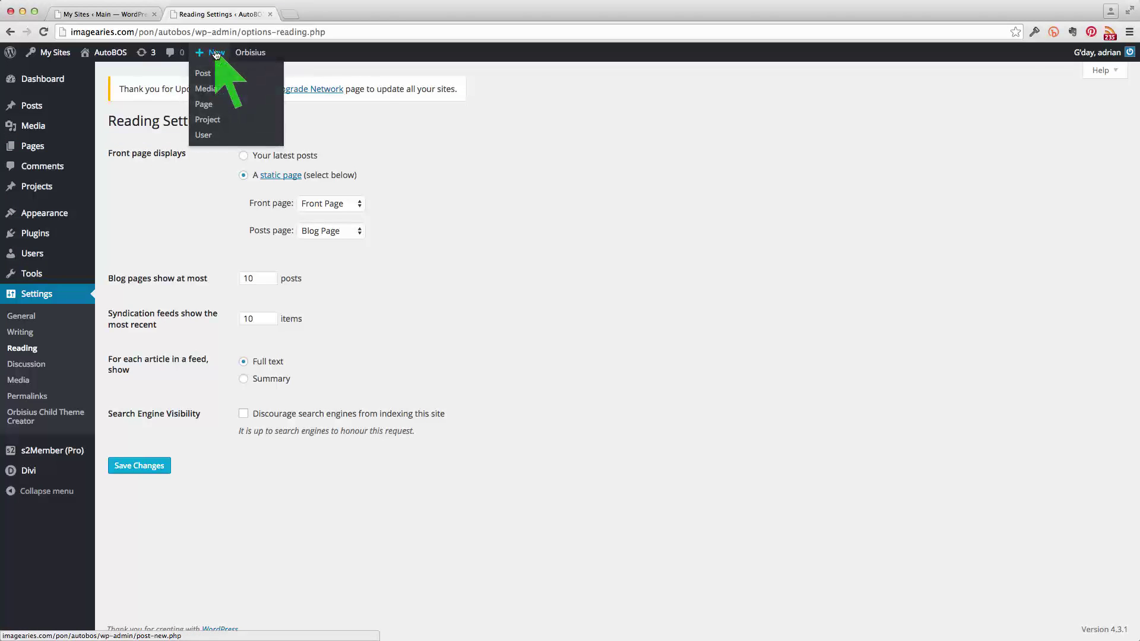
click(210, 108)
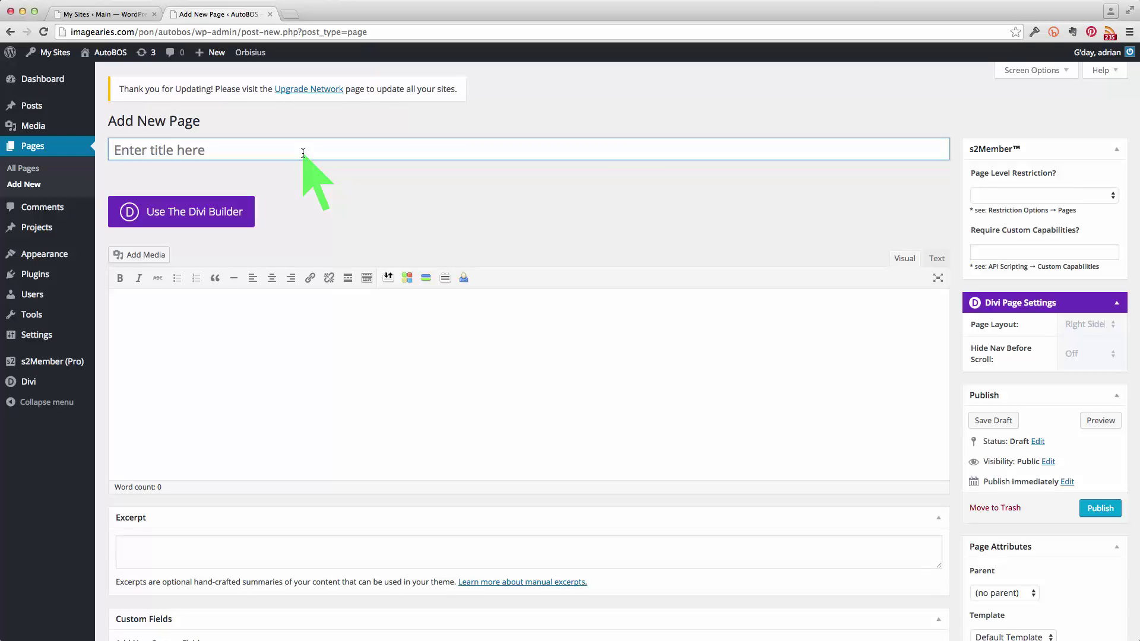
text(Test New Page)
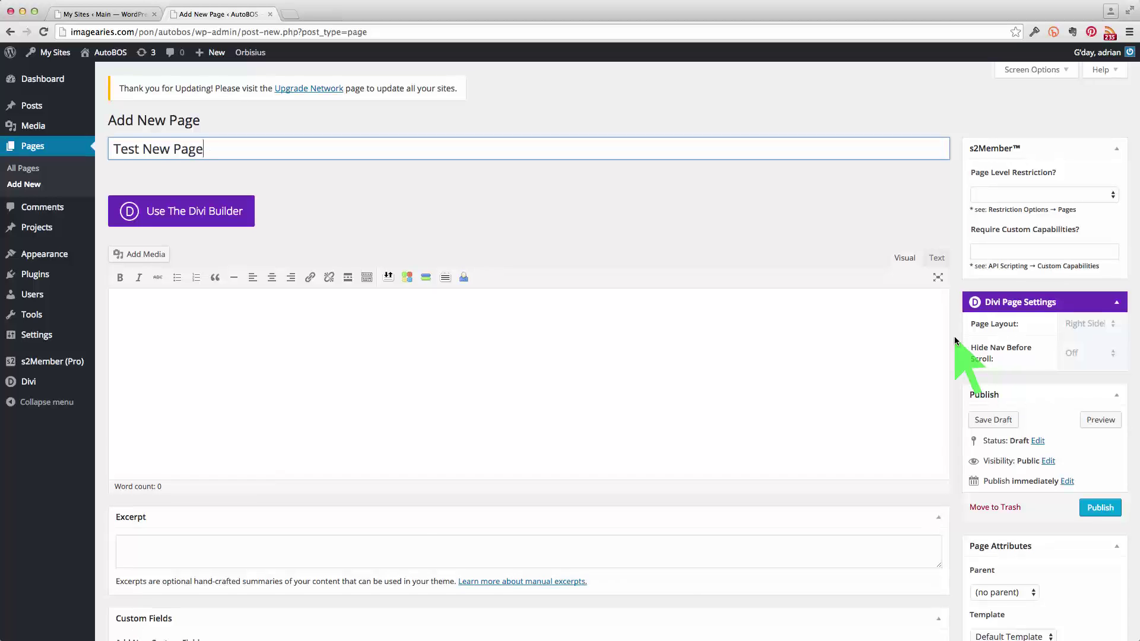
Step: Keep the new page on the Default Template
scroll(953, 336, down, 3)
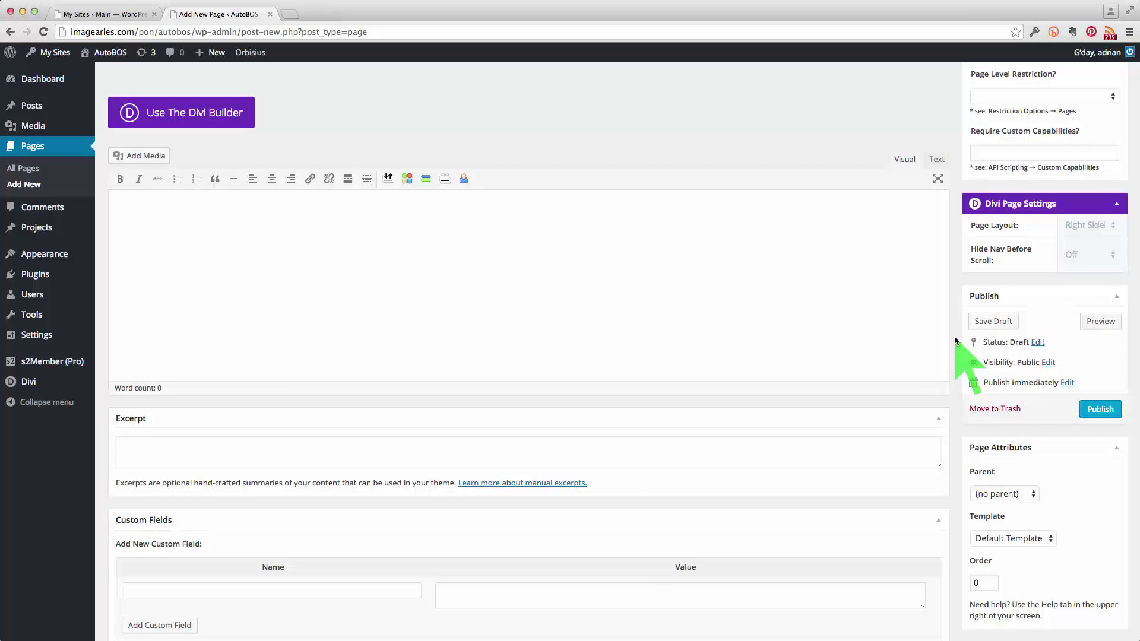
scroll(953, 336, down, 2)
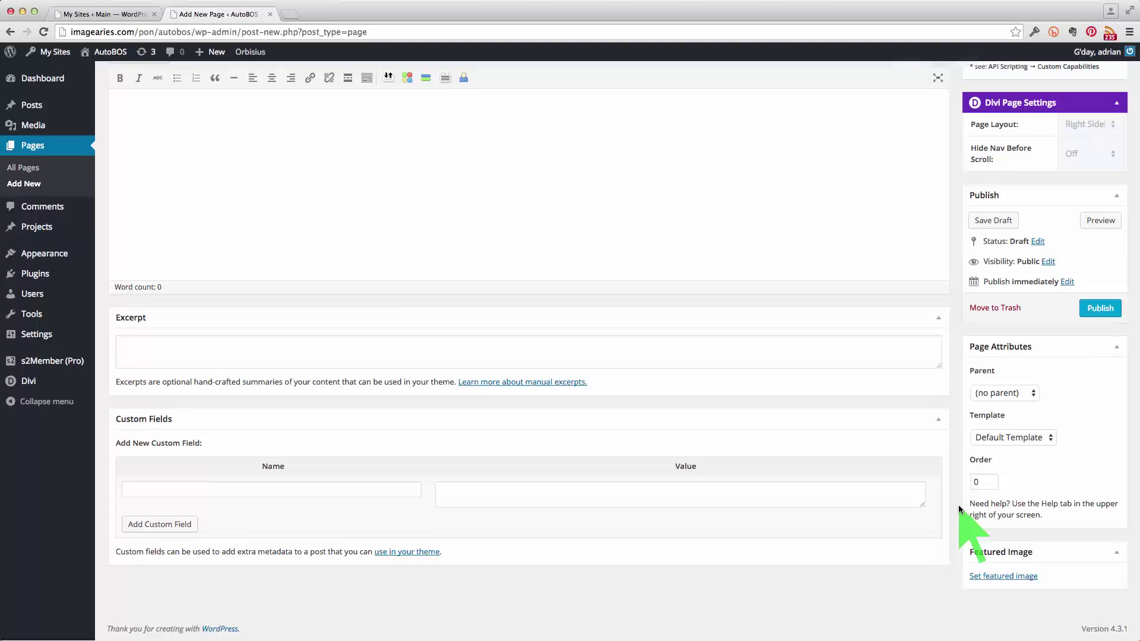
click(1049, 438)
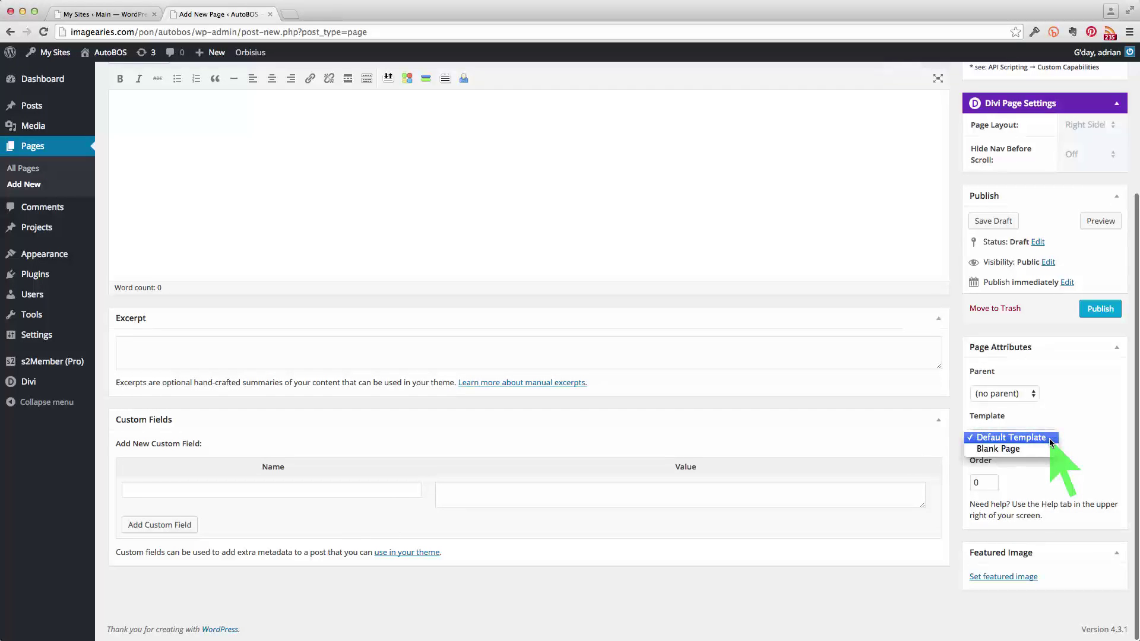
click(1040, 439)
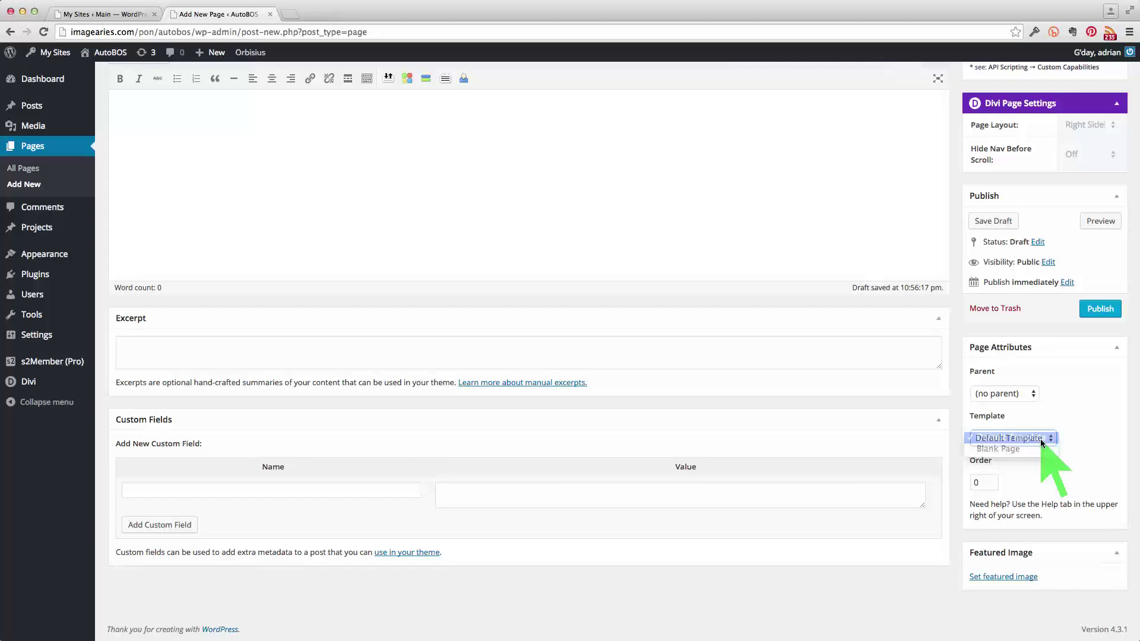
scroll(954, 424, up, 2)
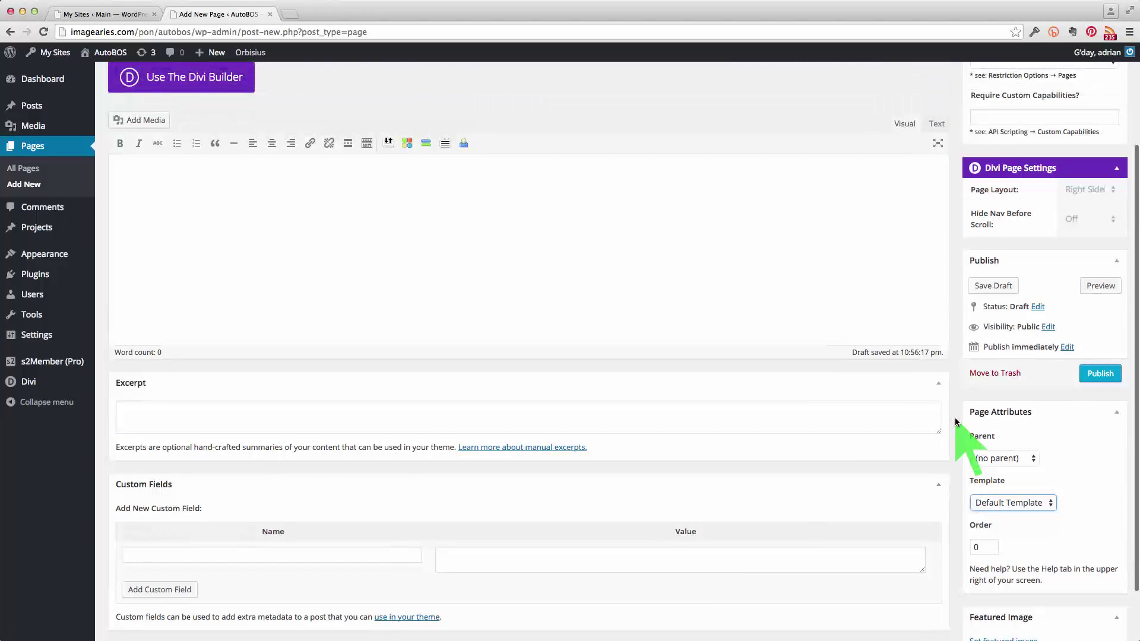
scroll(954, 417, up, 2)
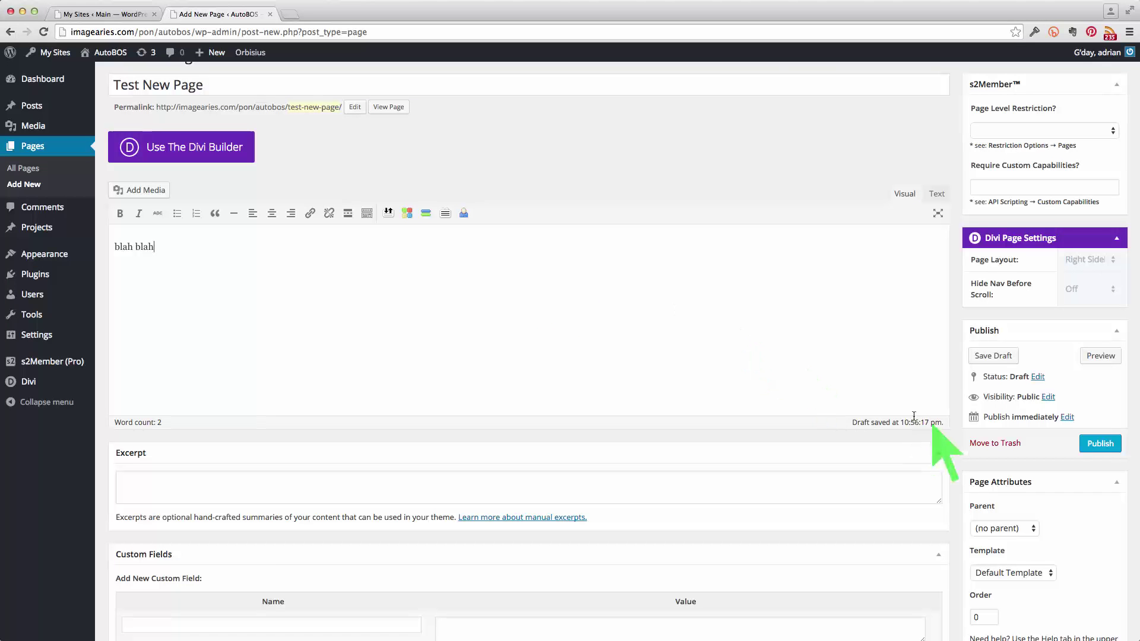
Step: Publish Test New Page and open its live version in a new browser tab
click(1100, 444)
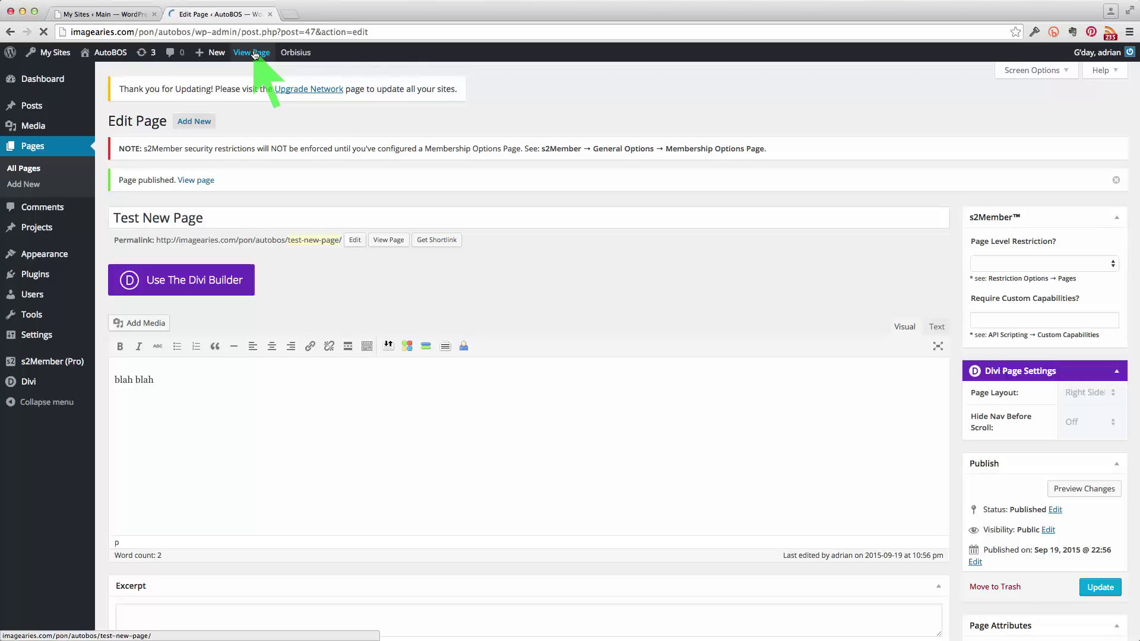
right_click(254, 55)
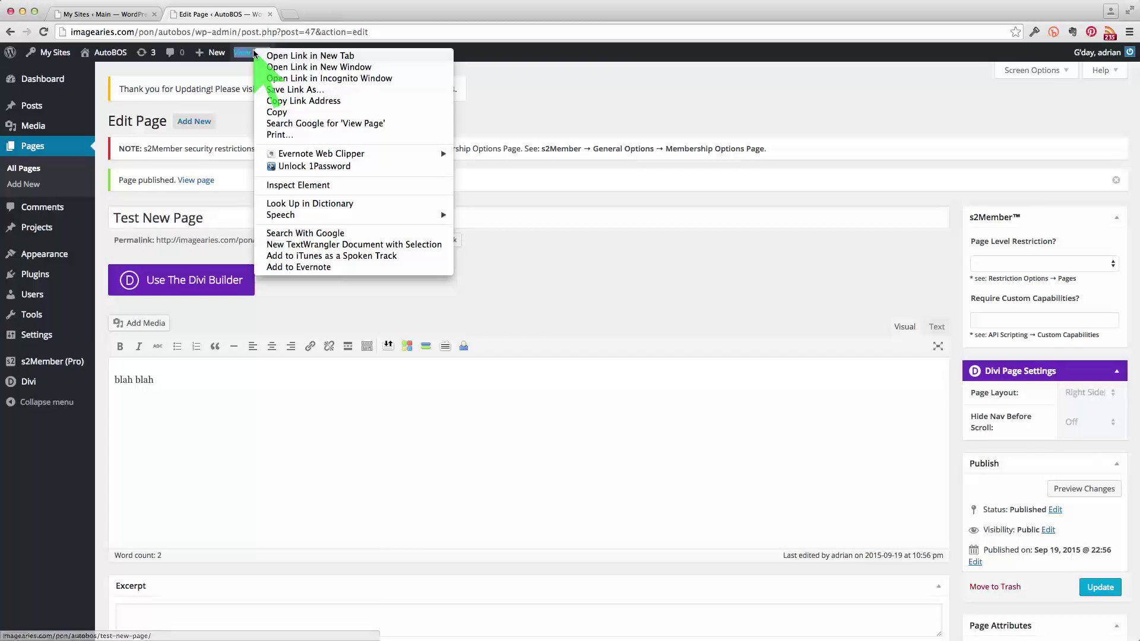
click(279, 59)
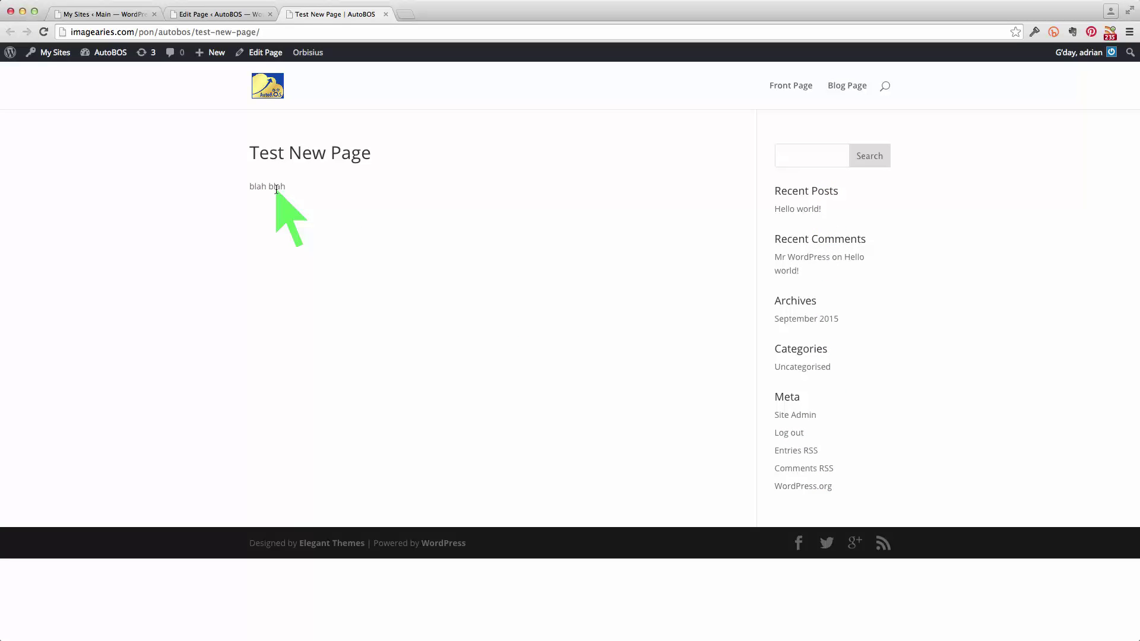
Step: Switch Test New Page to the Divi Builder and inspect the 'blah blah' Text module settings
click(385, 14)
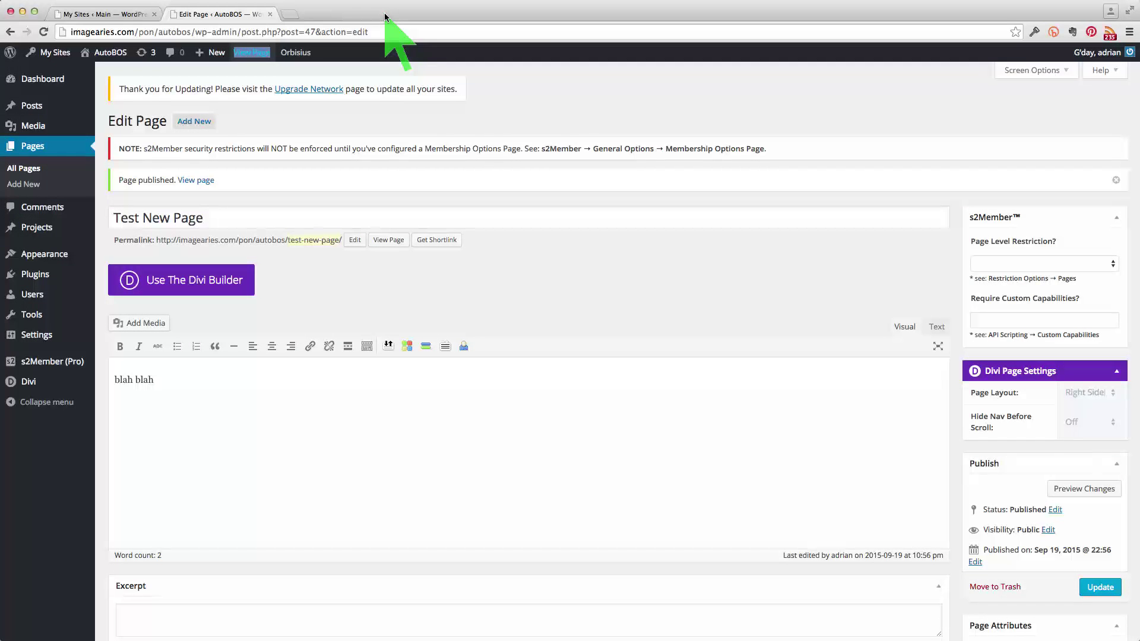
click(207, 287)
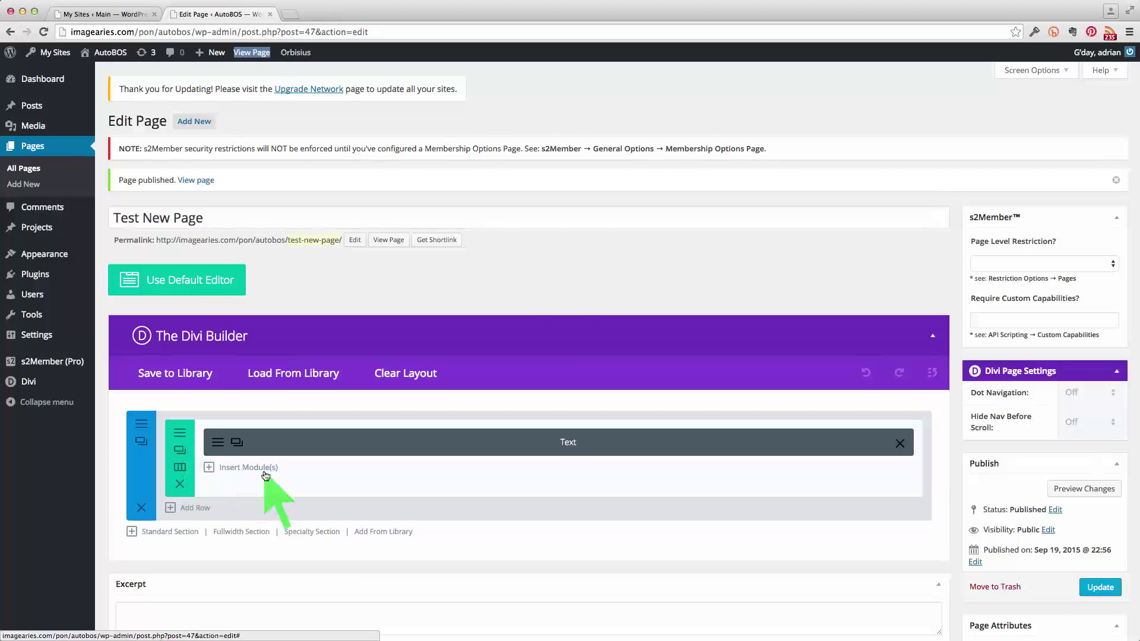
scroll(649, 266, down, 2)
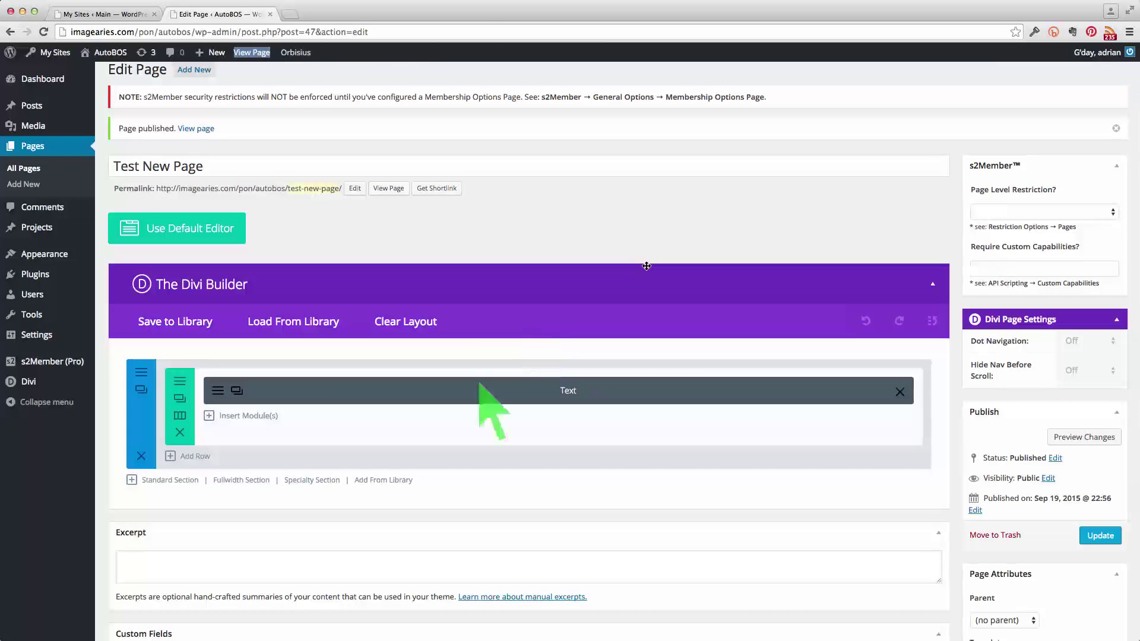
click(219, 393)
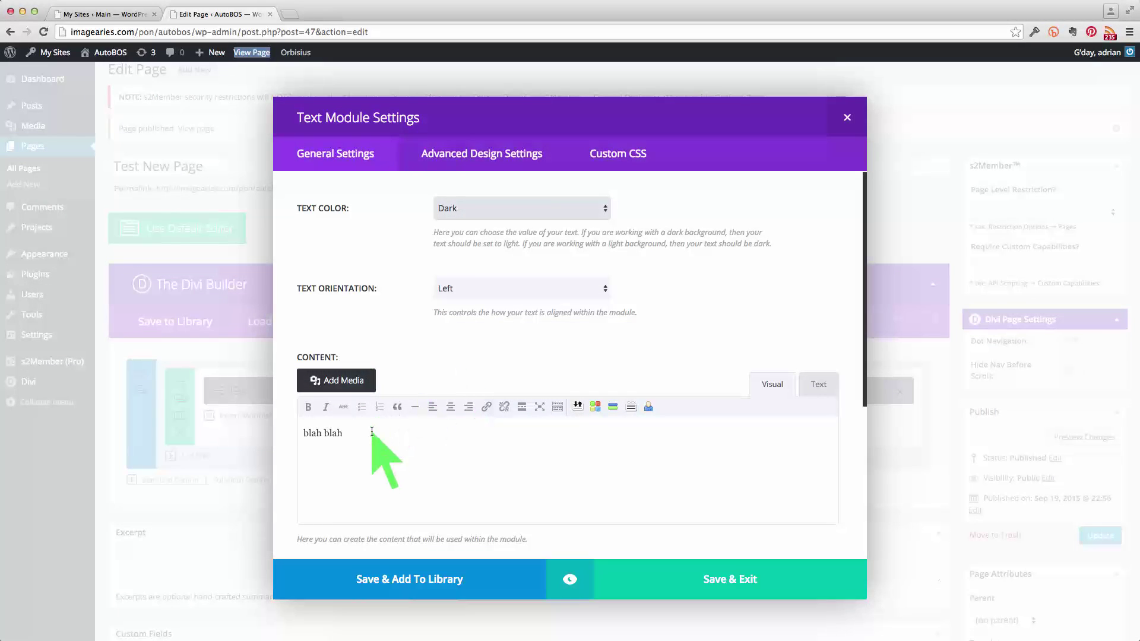
click(728, 579)
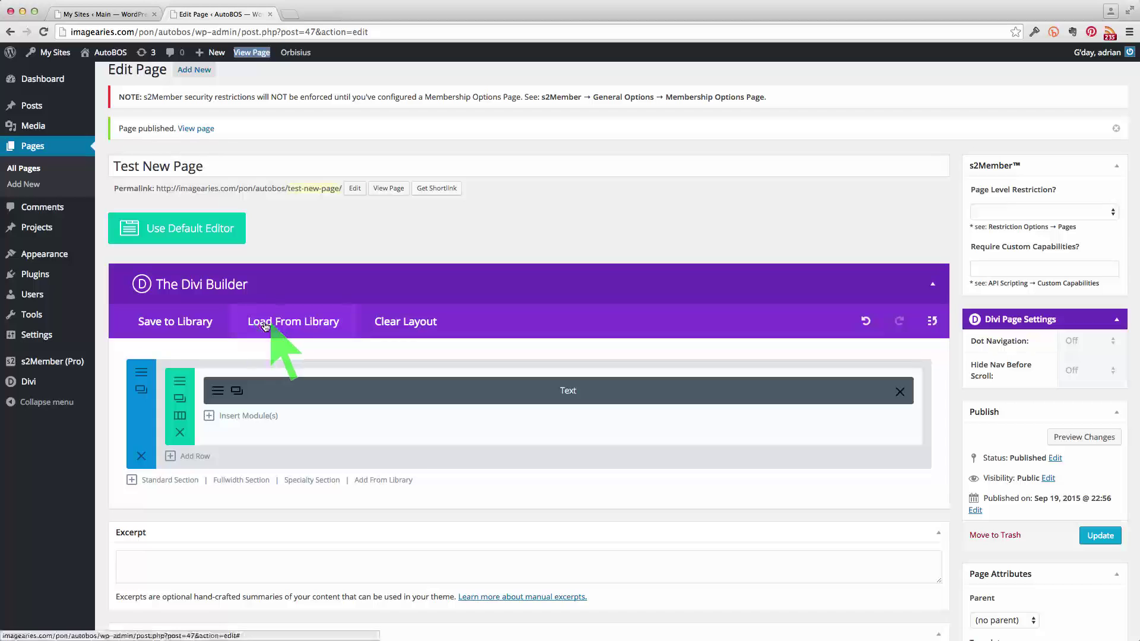
Step: Load a predefined layout with slider, blurbs, pricing table and testimonials, then update the page
click(297, 323)
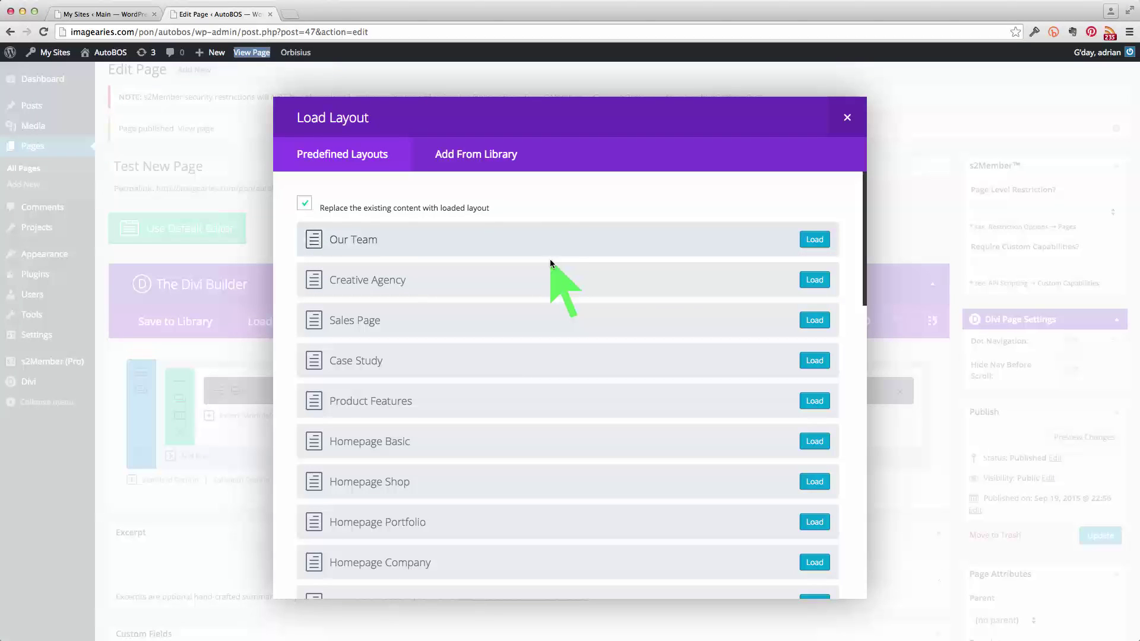
scroll(505, 340, down, 3)
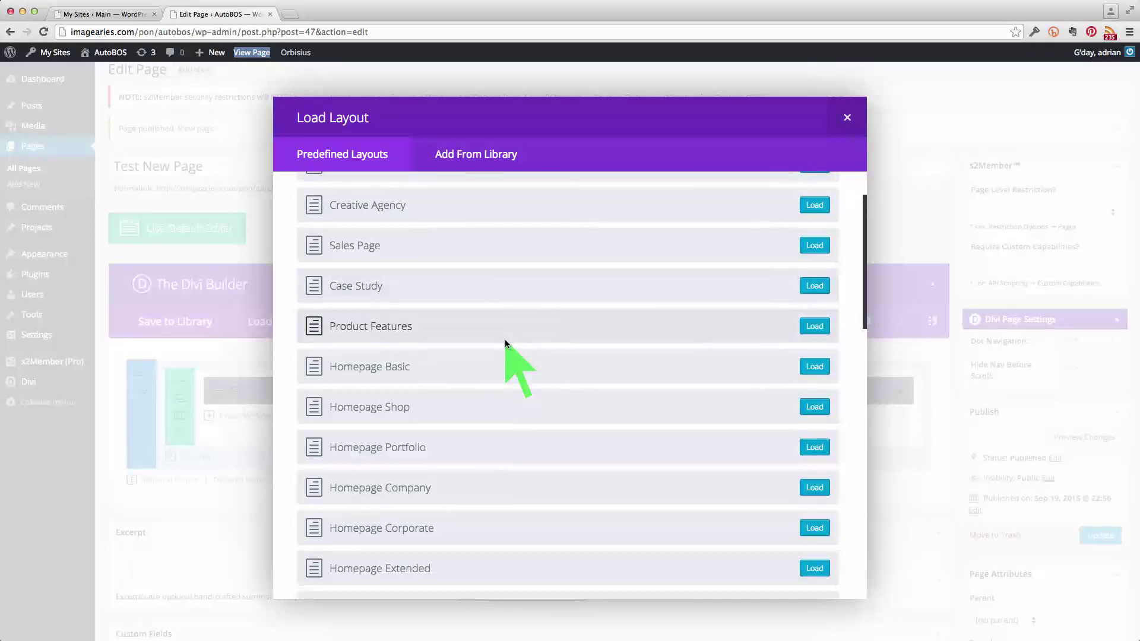
click(814, 245)
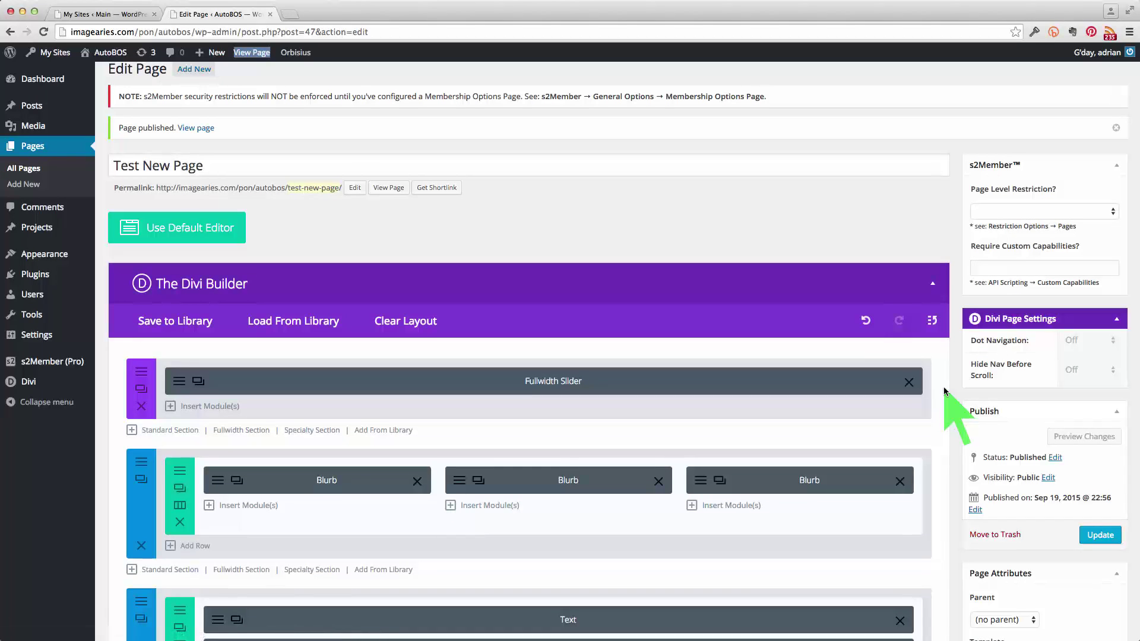
scroll(943, 386, down, 2)
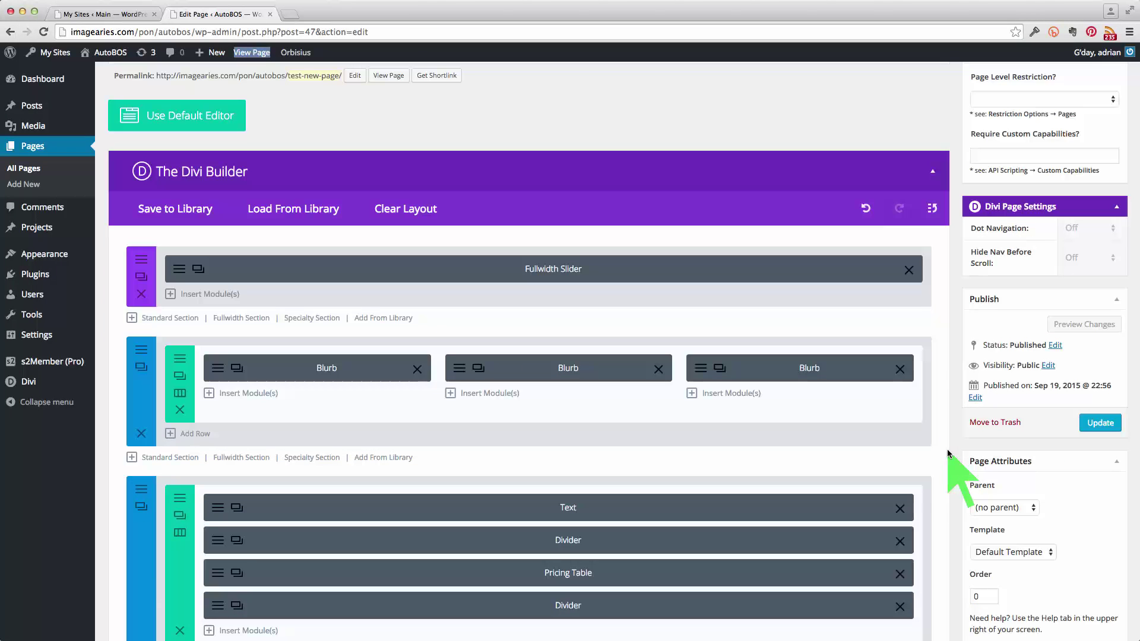
scroll(1008, 434, down, 4)
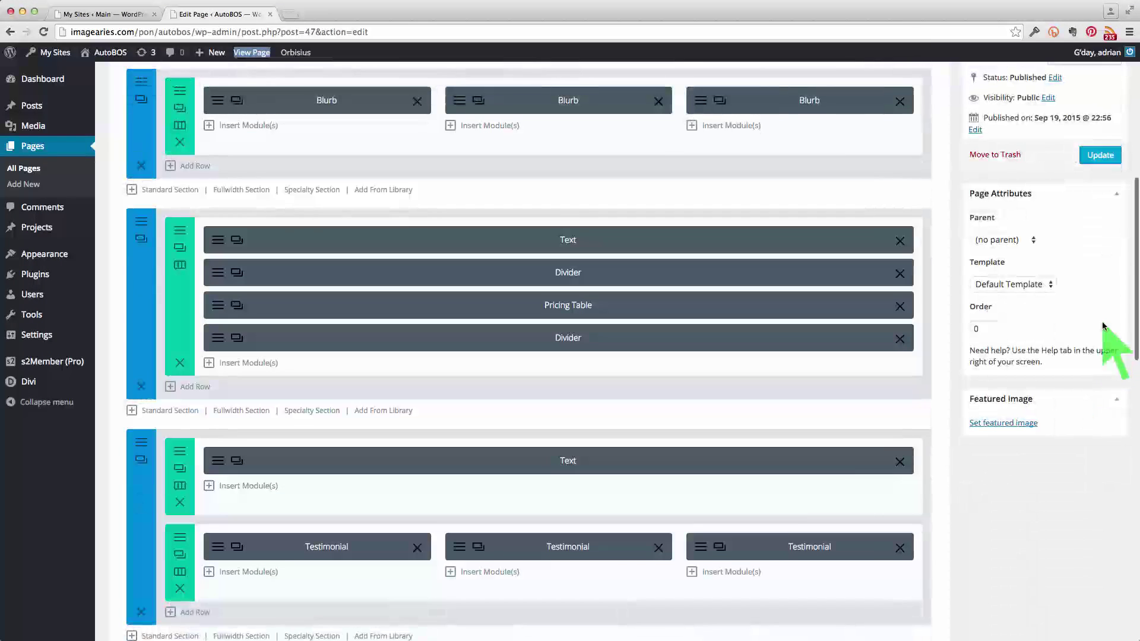
click(1095, 155)
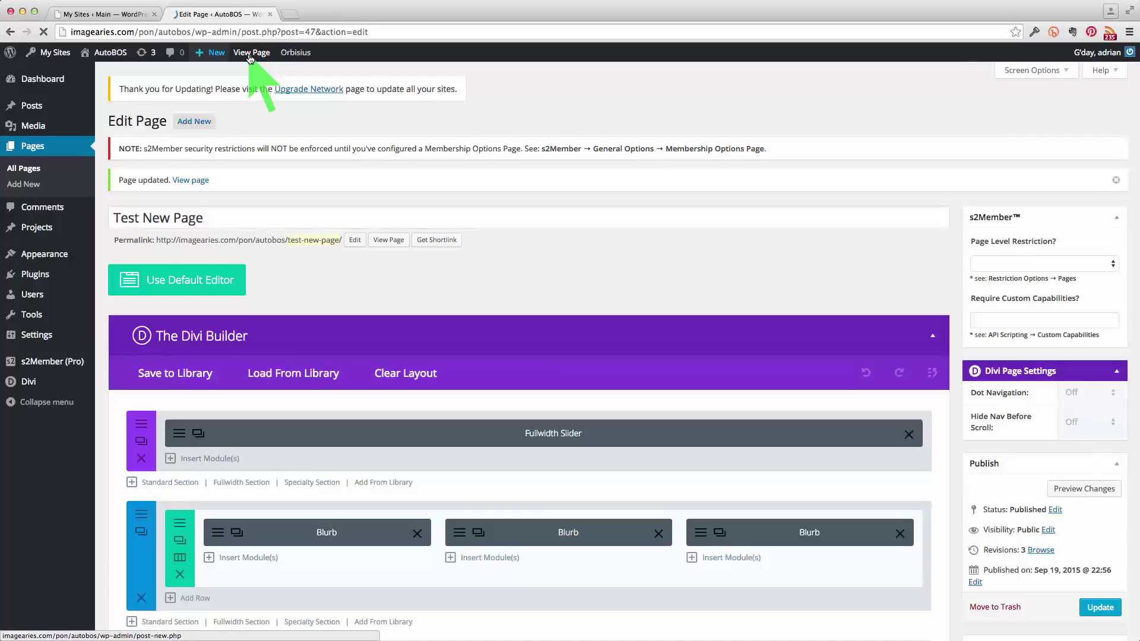
right_click(253, 52)
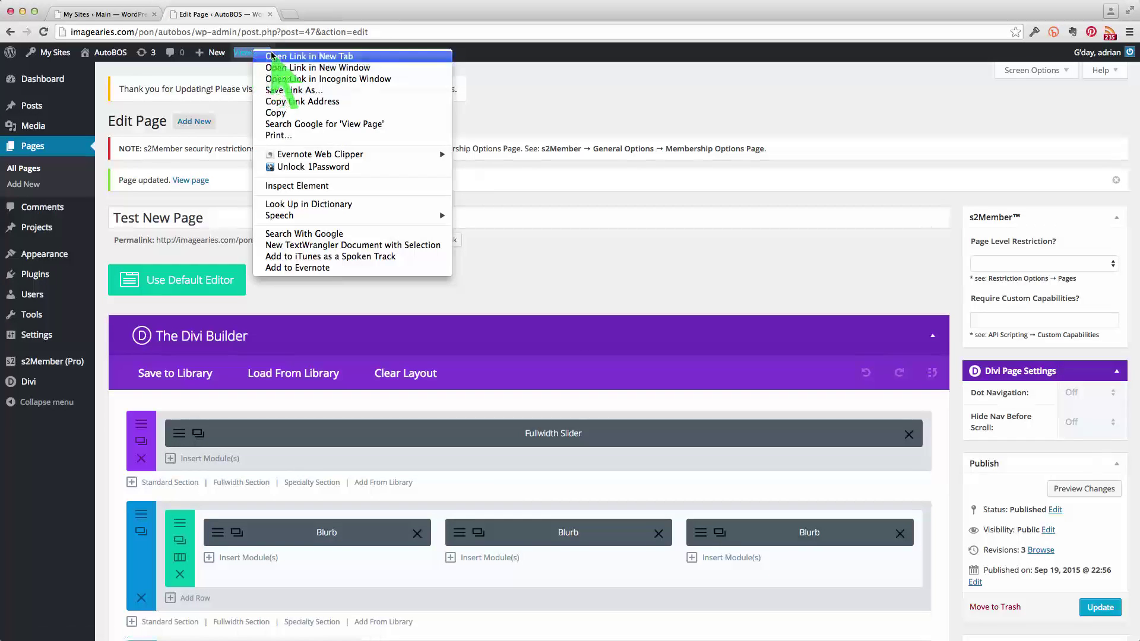
click(274, 56)
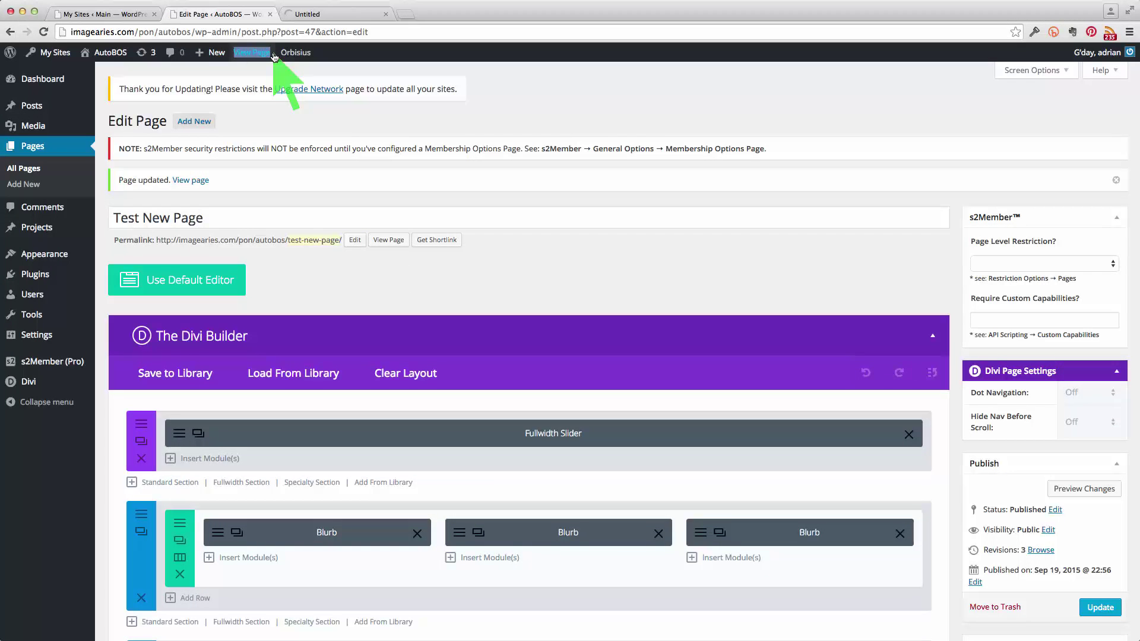
click(332, 14)
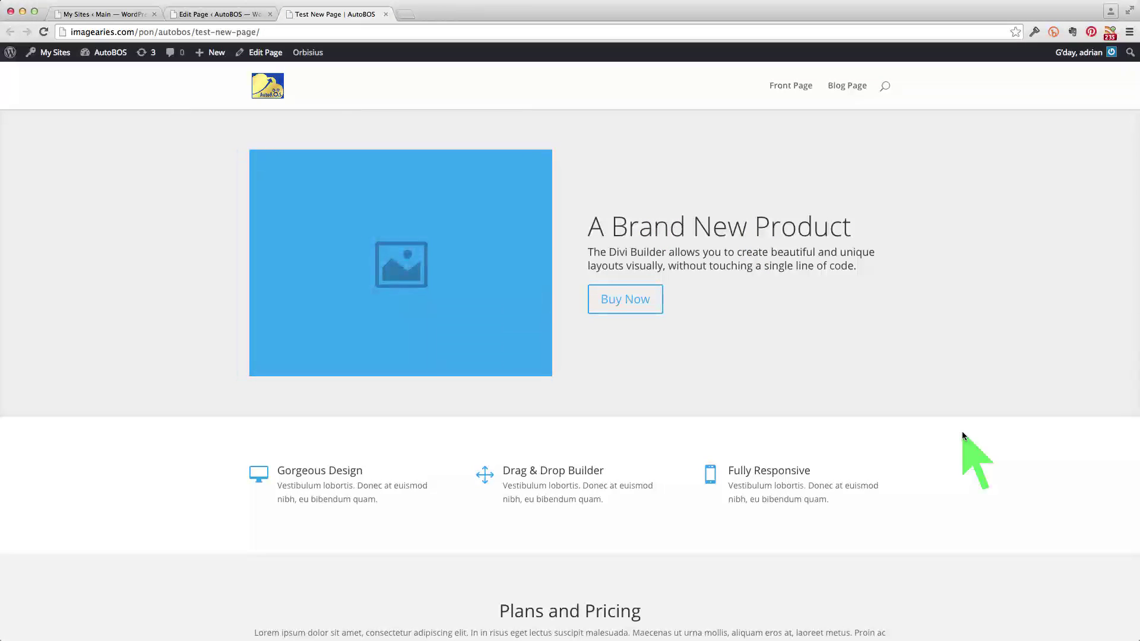
scroll(952, 375, down, 2)
scroll(952, 375, down, 10)
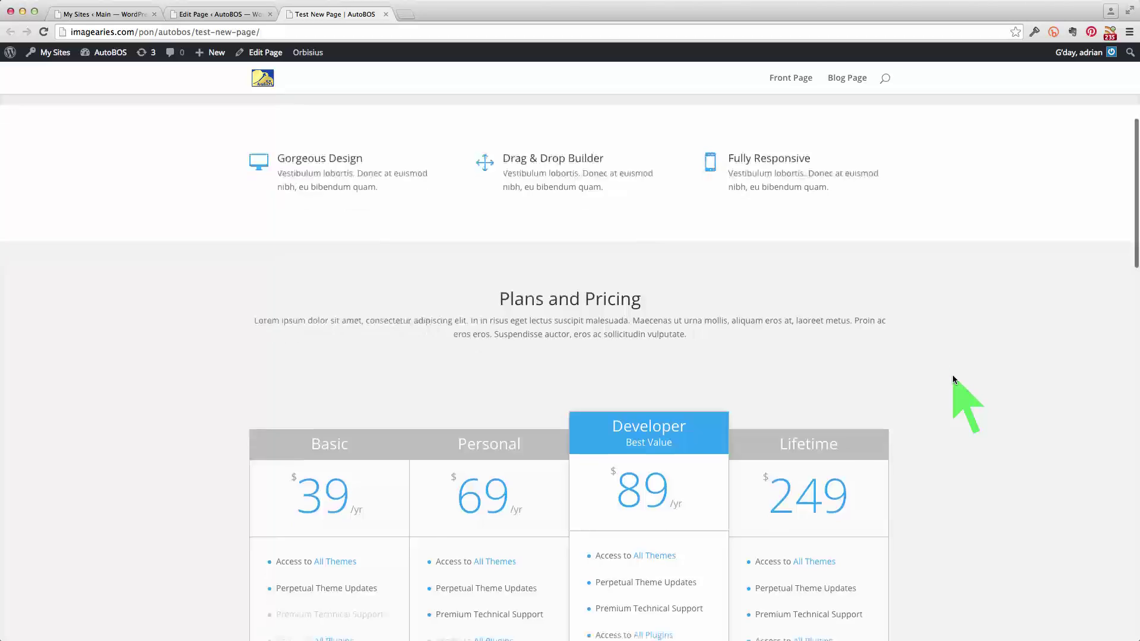
scroll(953, 376, down, 15)
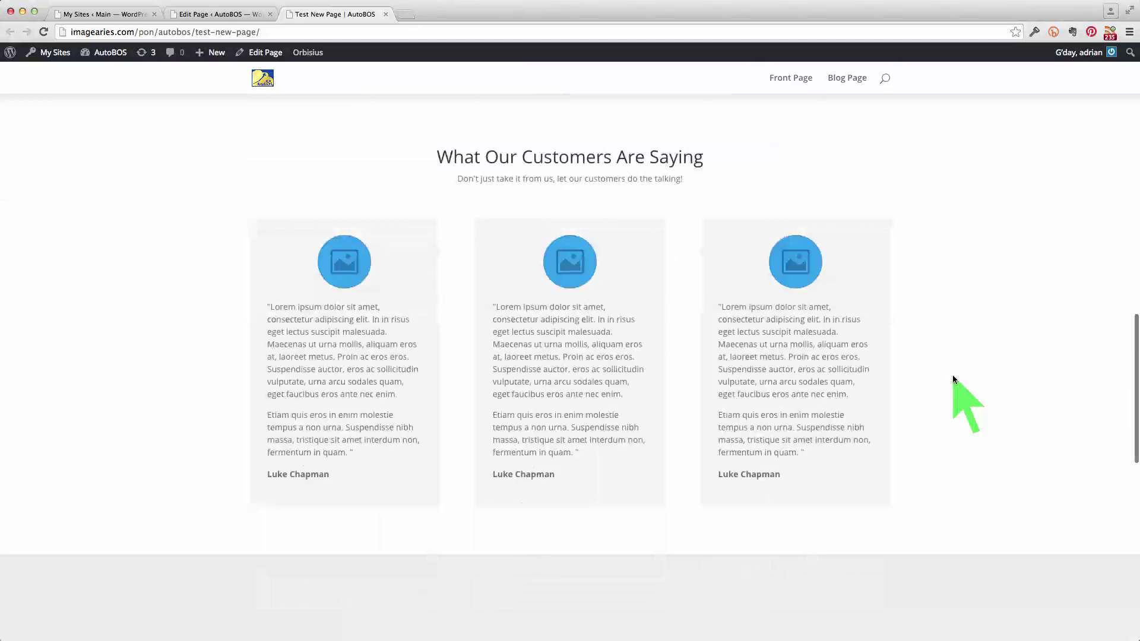
scroll(953, 378, down, 5)
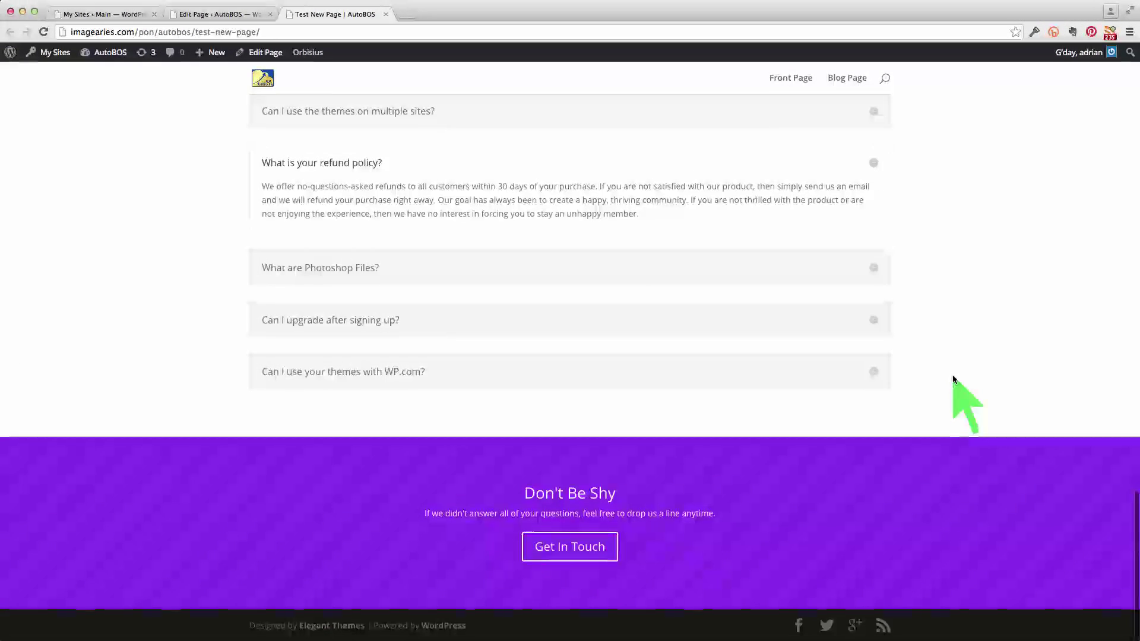
scroll(952, 379, up, 20)
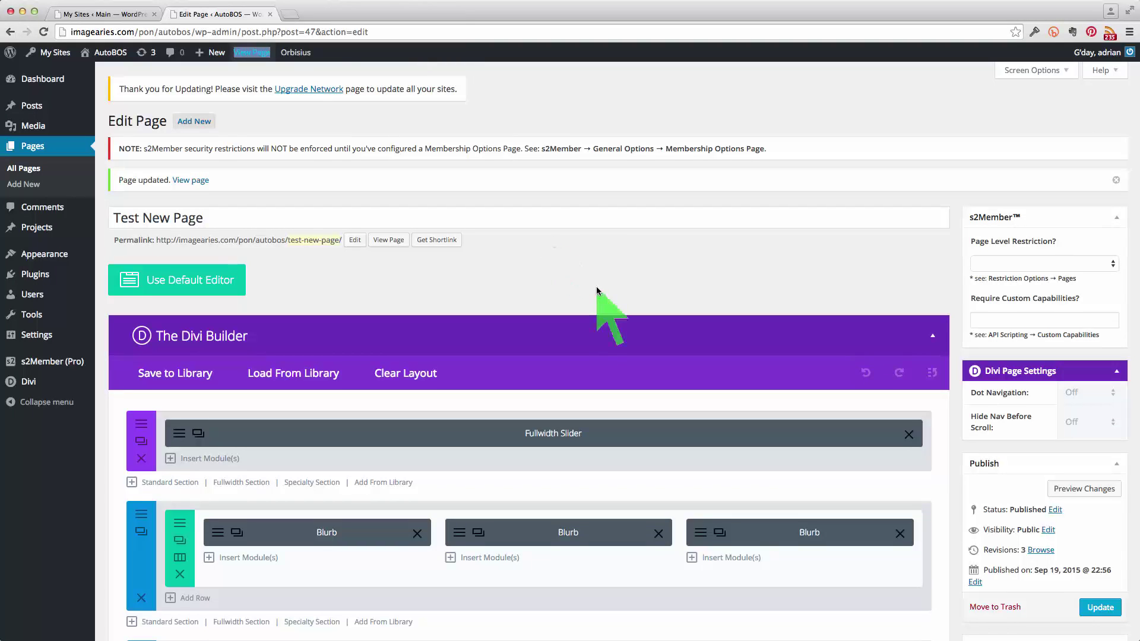
Step: Load the Homepage Basic predefined layout from the Divi library into the page
scroll(599, 291, down, 3)
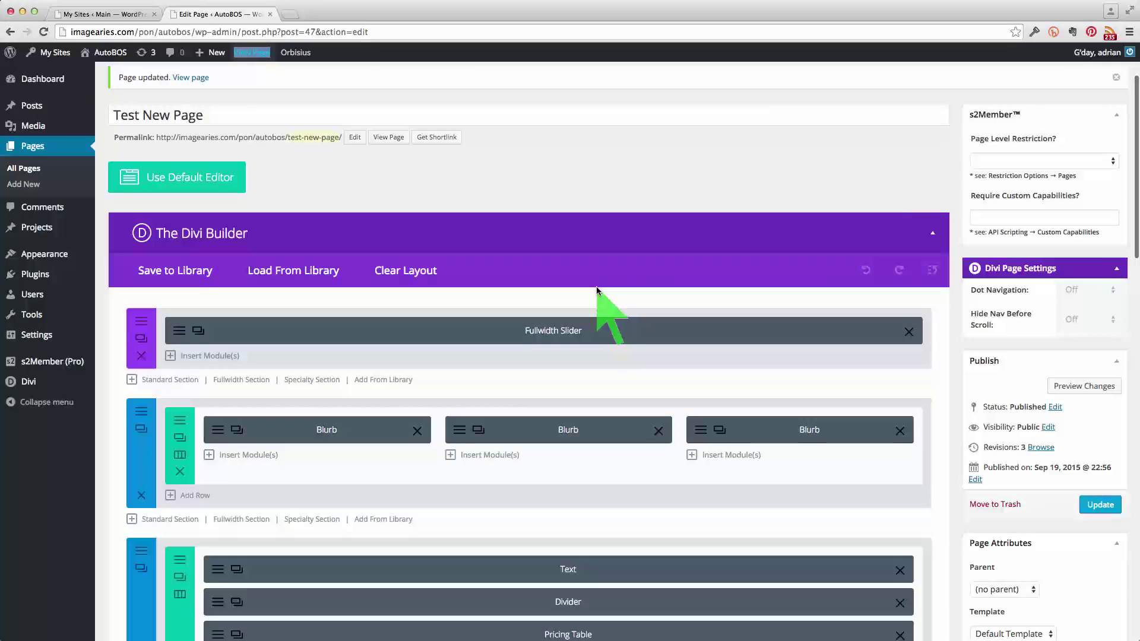
click(282, 271)
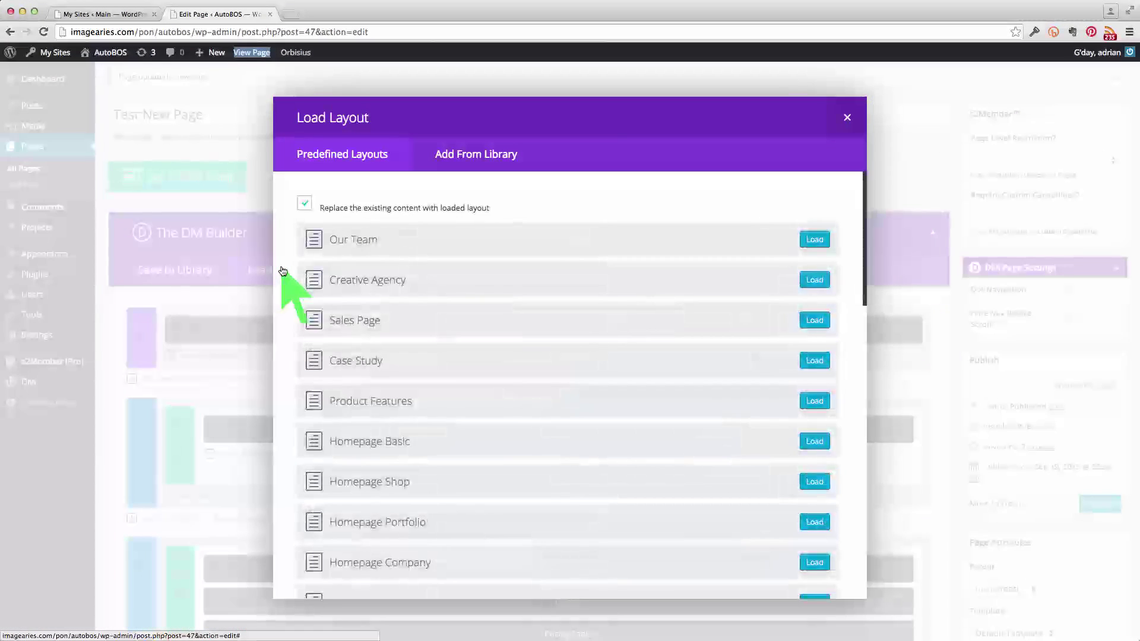
scroll(640, 429, down, 3)
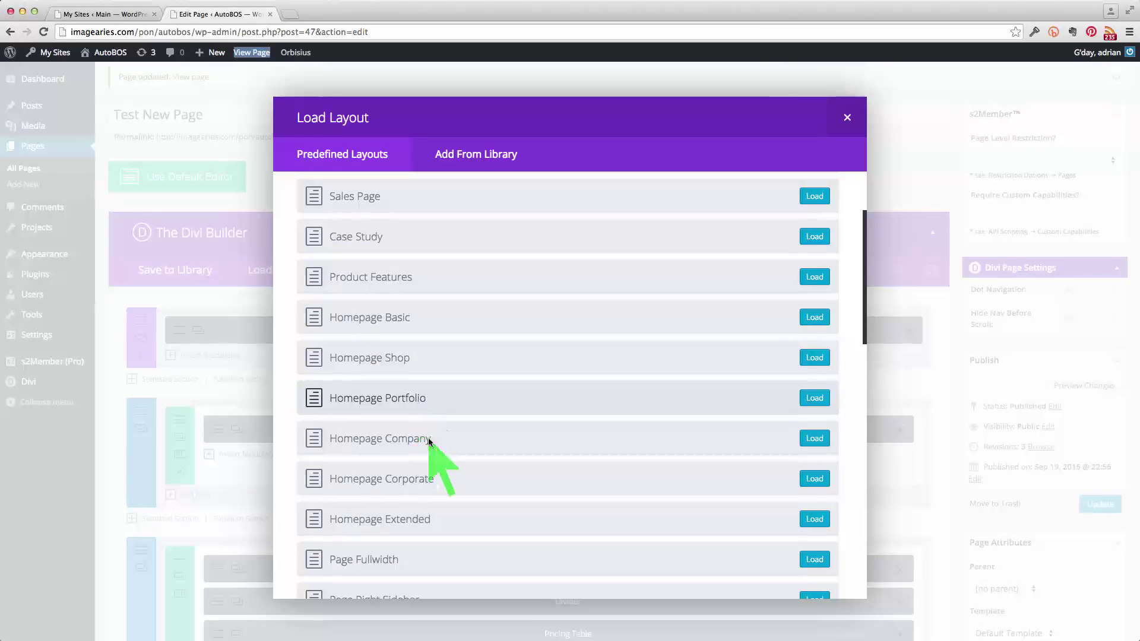
scroll(546, 480, down, 2)
scroll(546, 476, down, 1)
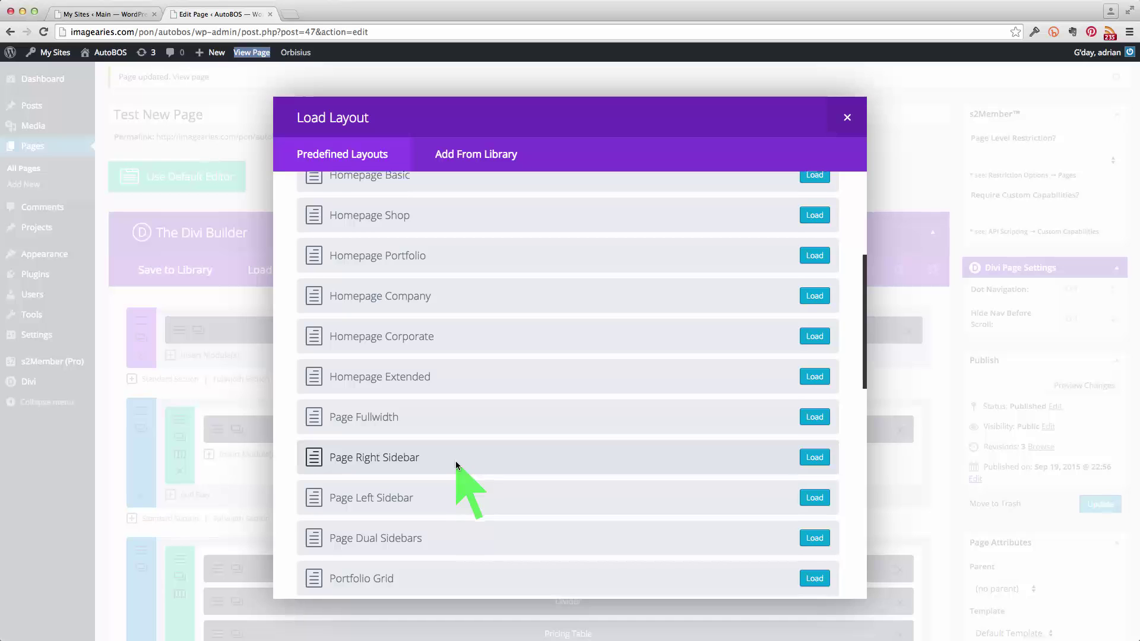
scroll(456, 463, down, 2)
scroll(548, 493, down, 4)
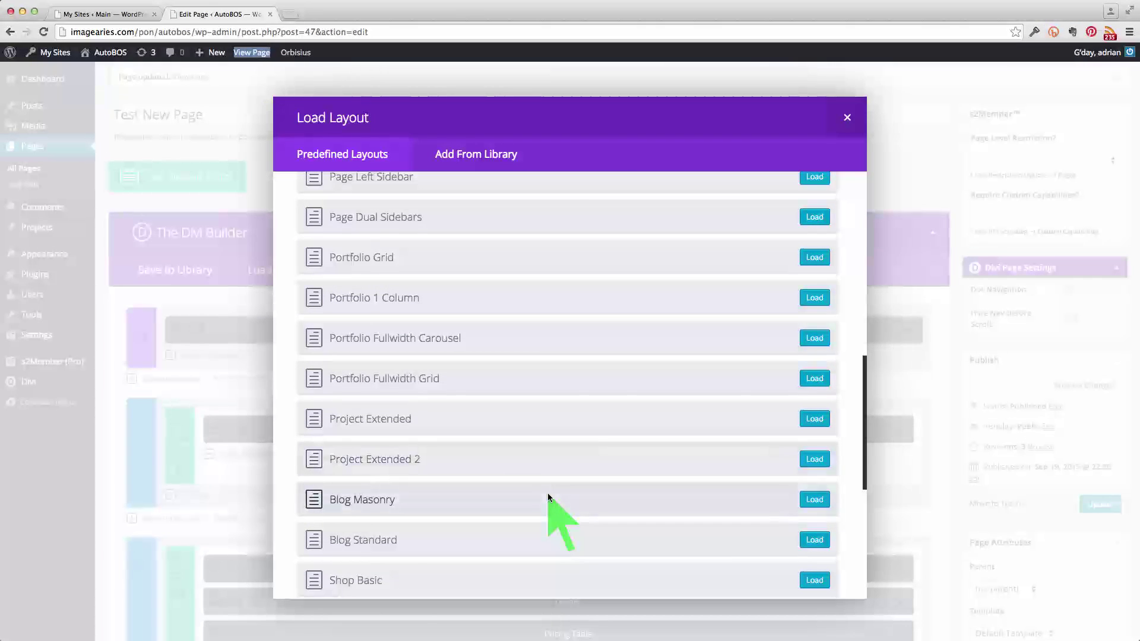
scroll(547, 493, down, 2)
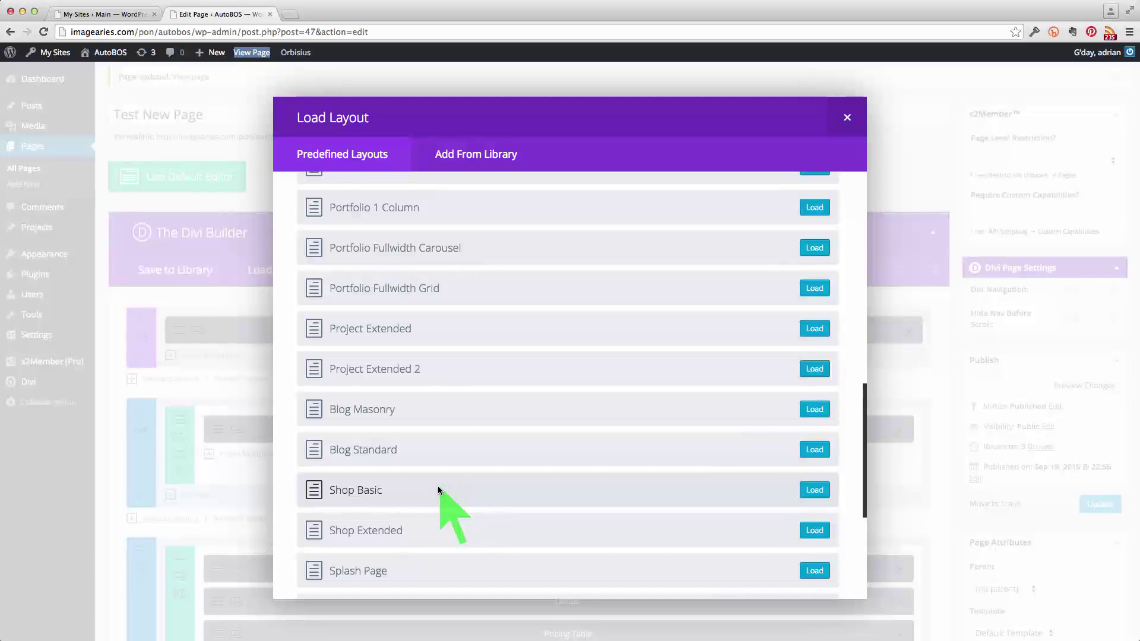
scroll(567, 514, down, 2)
scroll(567, 514, down, 3)
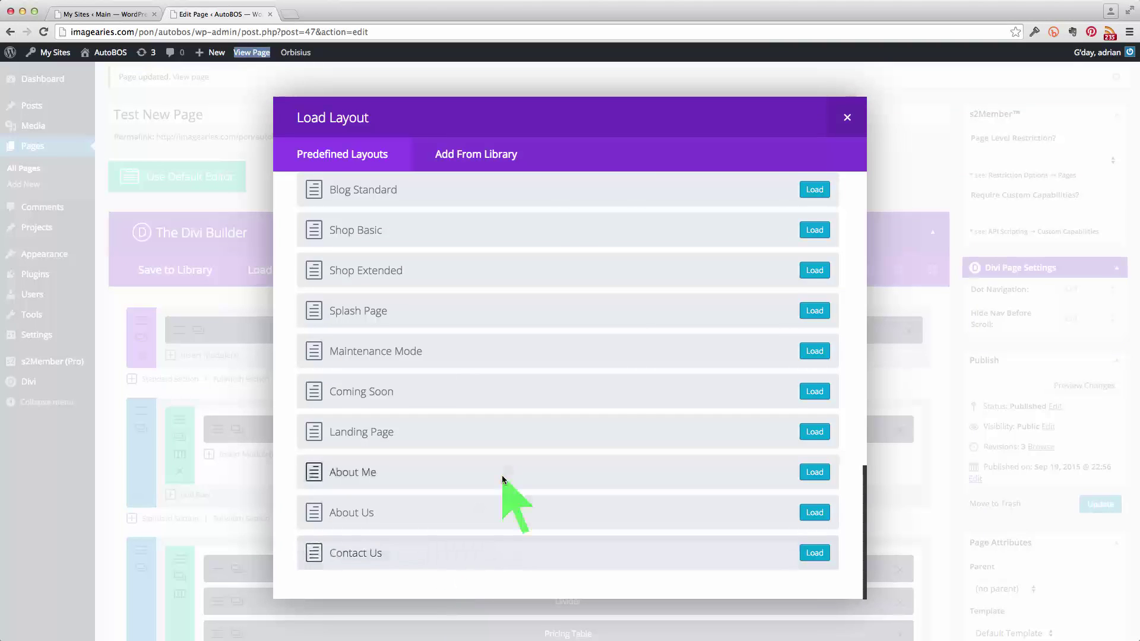
scroll(502, 478, up, 4)
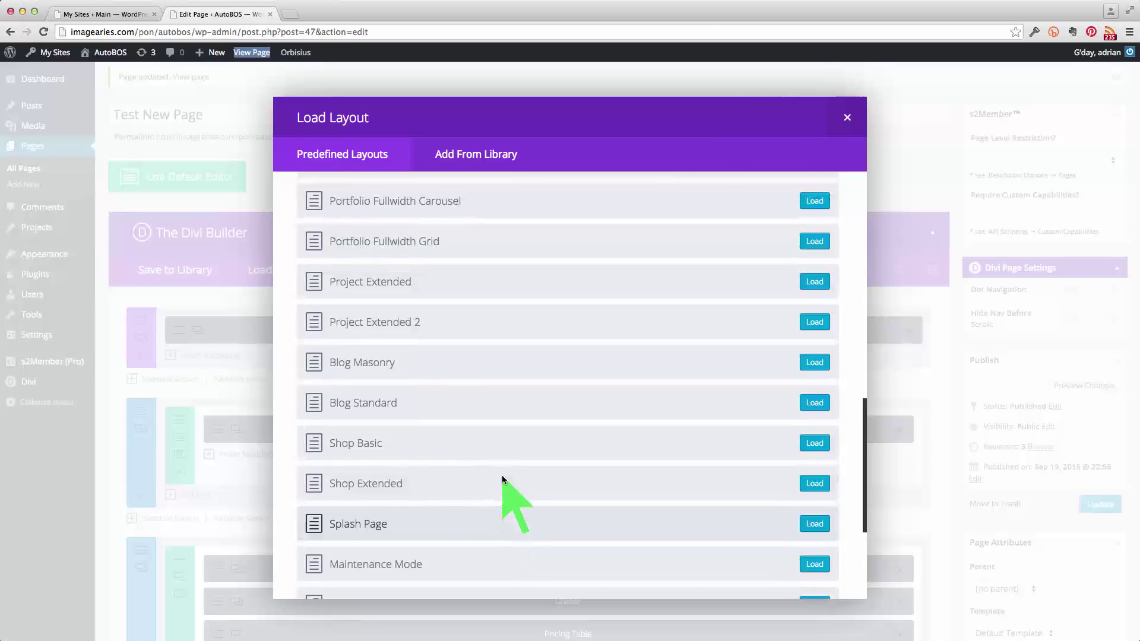
scroll(502, 479, up, 10)
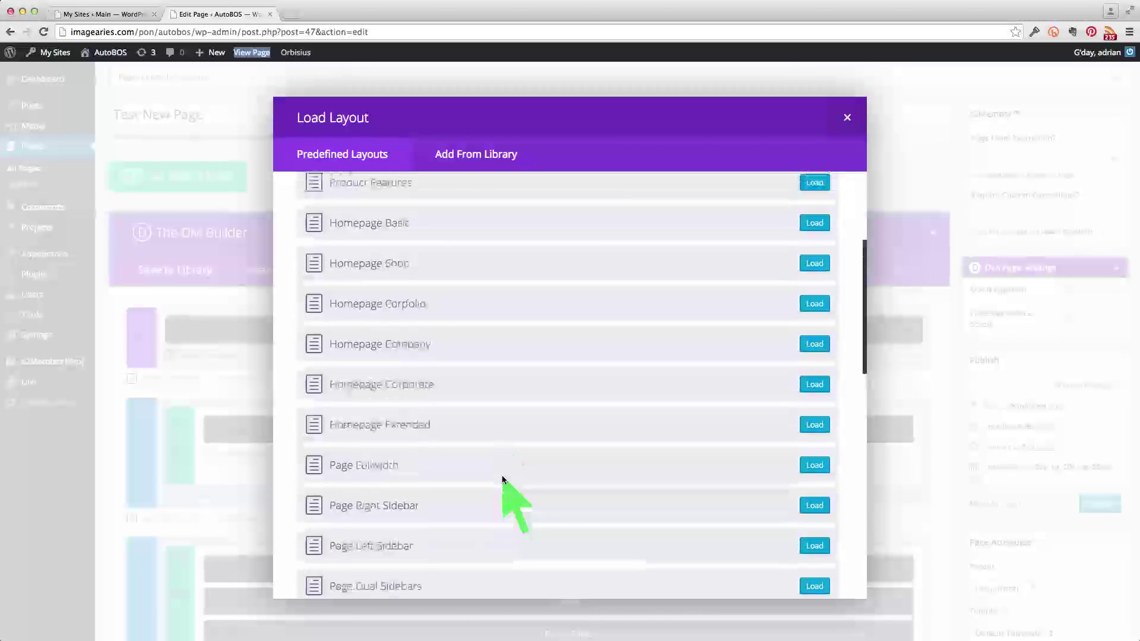
scroll(503, 479, up, 3)
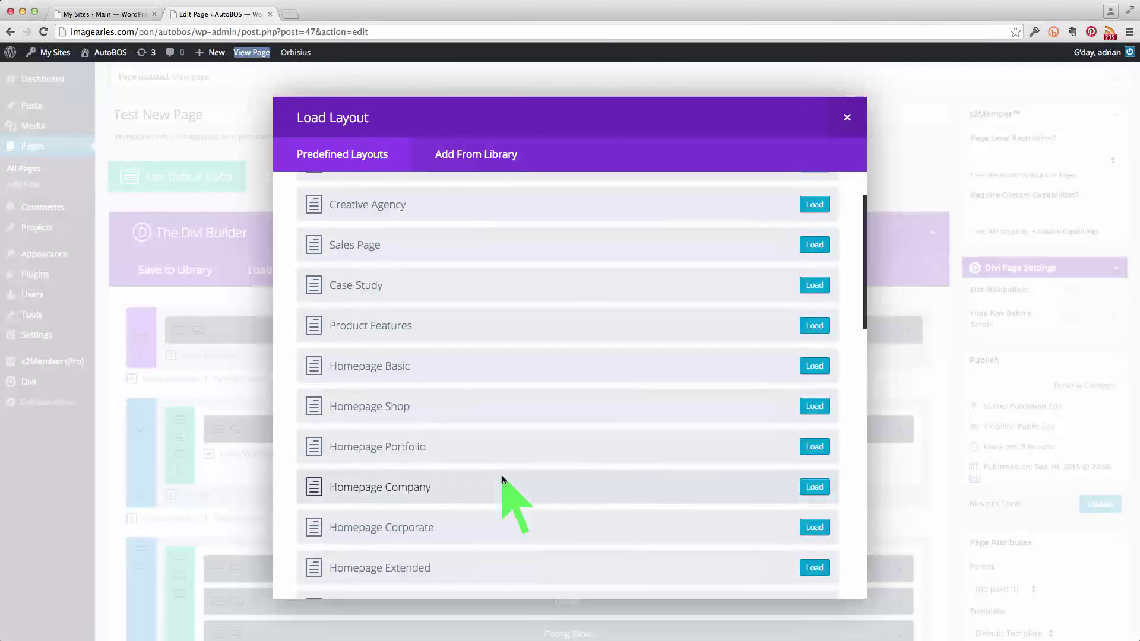
scroll(501, 474, up, 2)
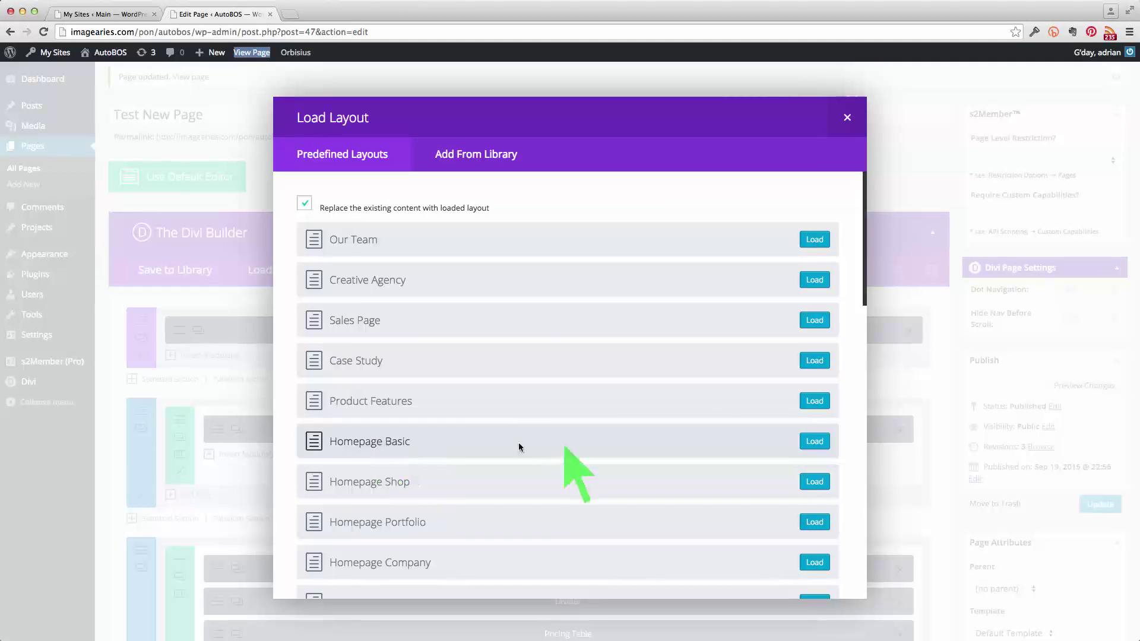
click(824, 440)
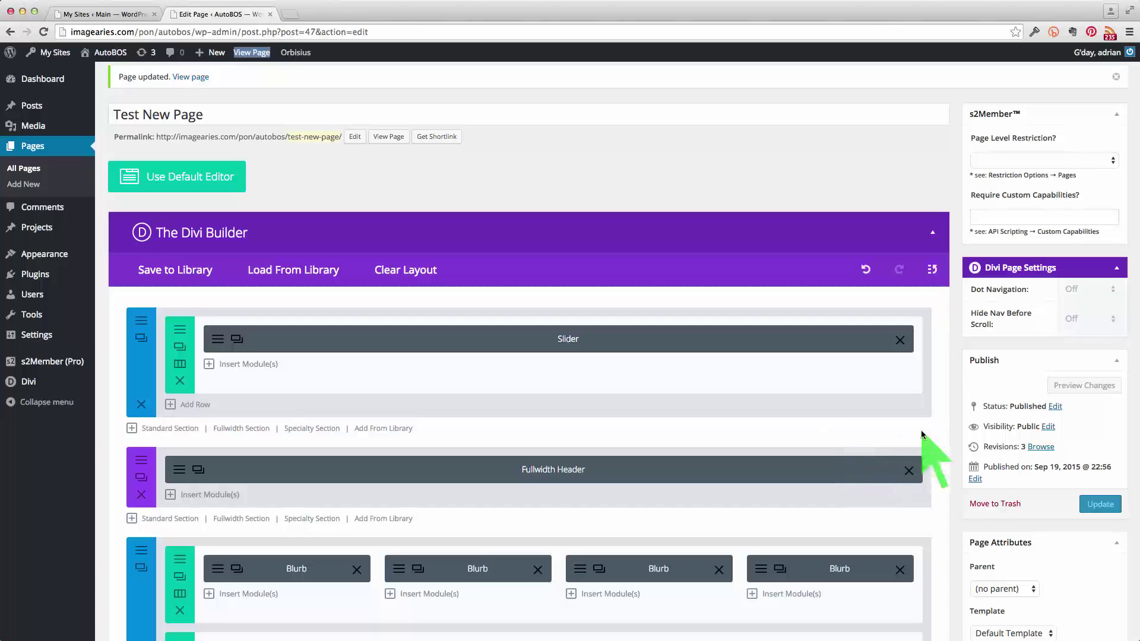
Step: Update the page, view the published version in a new tab, then return to the editor
click(1102, 505)
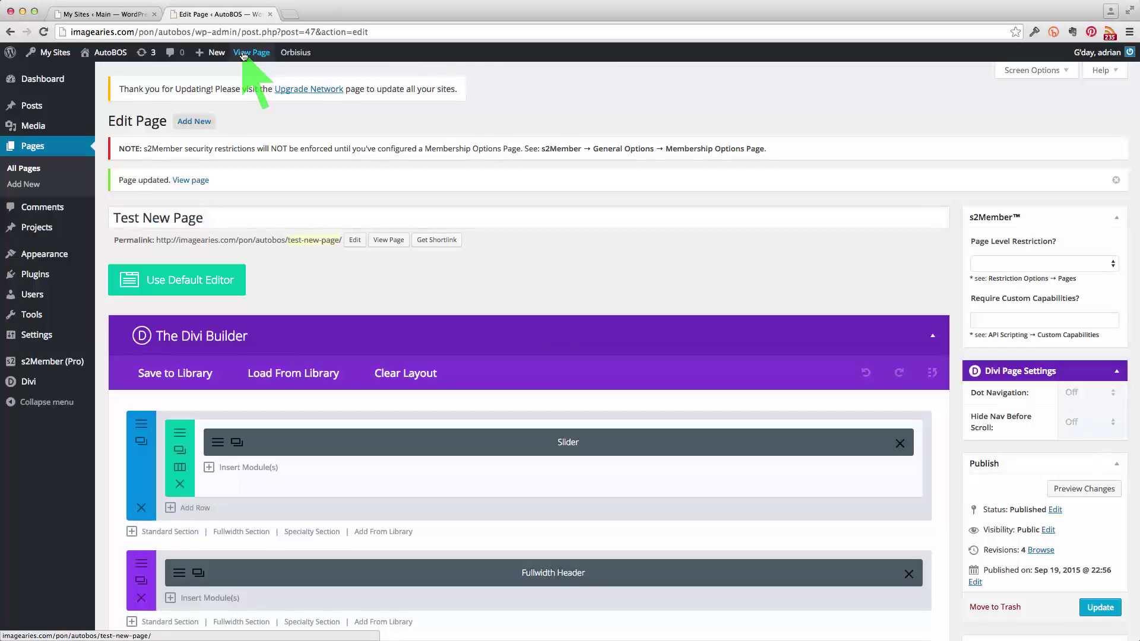
right_click(245, 55)
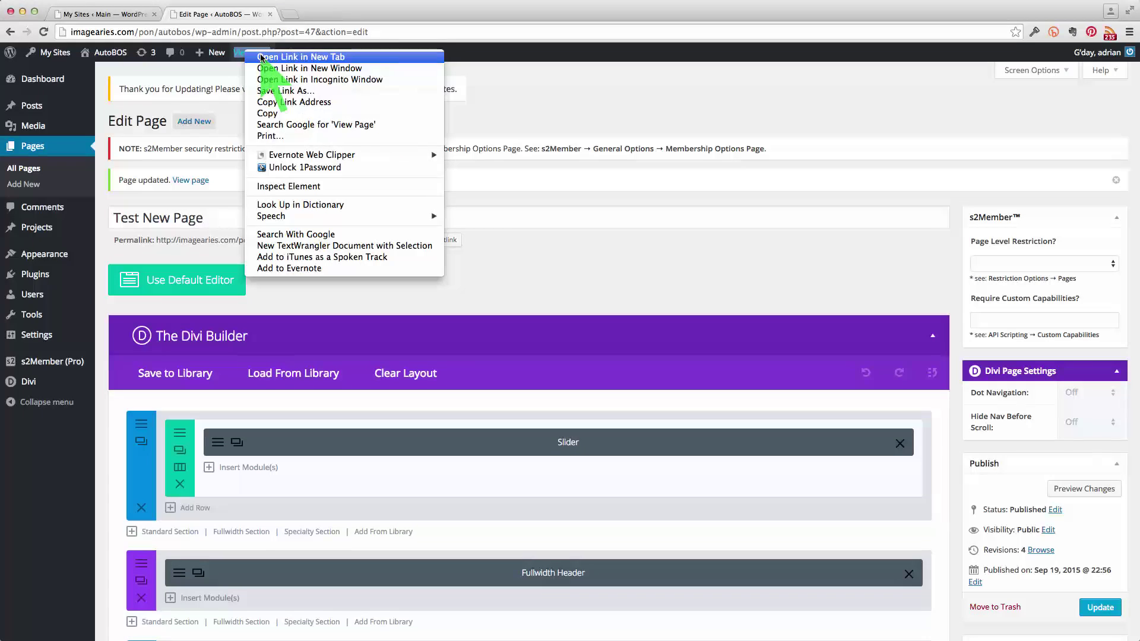
click(264, 60)
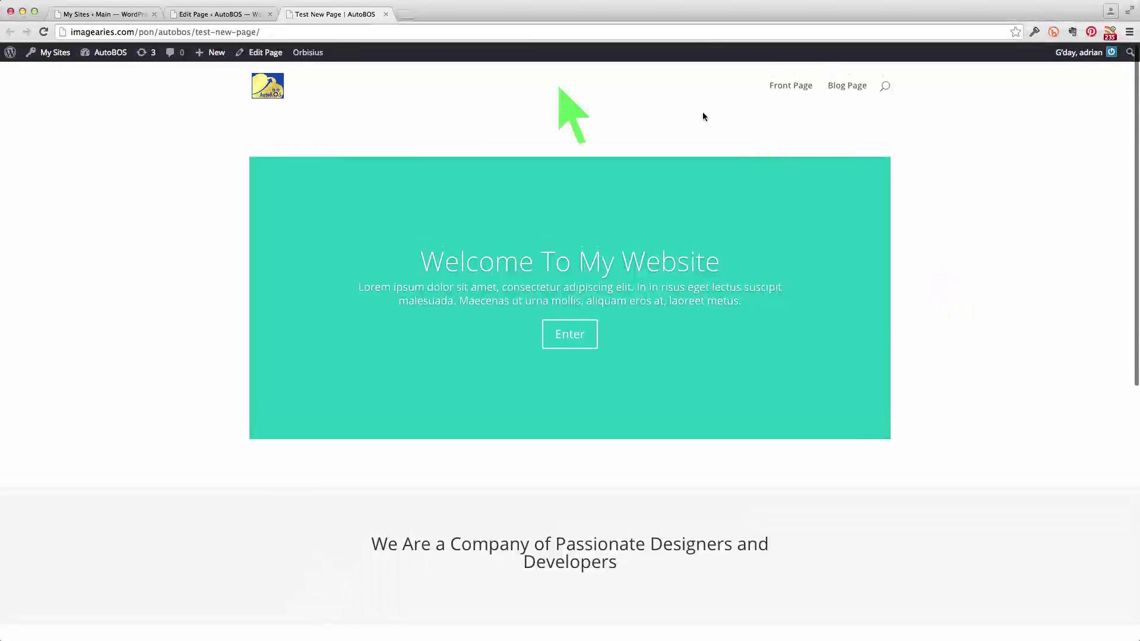
click(226, 15)
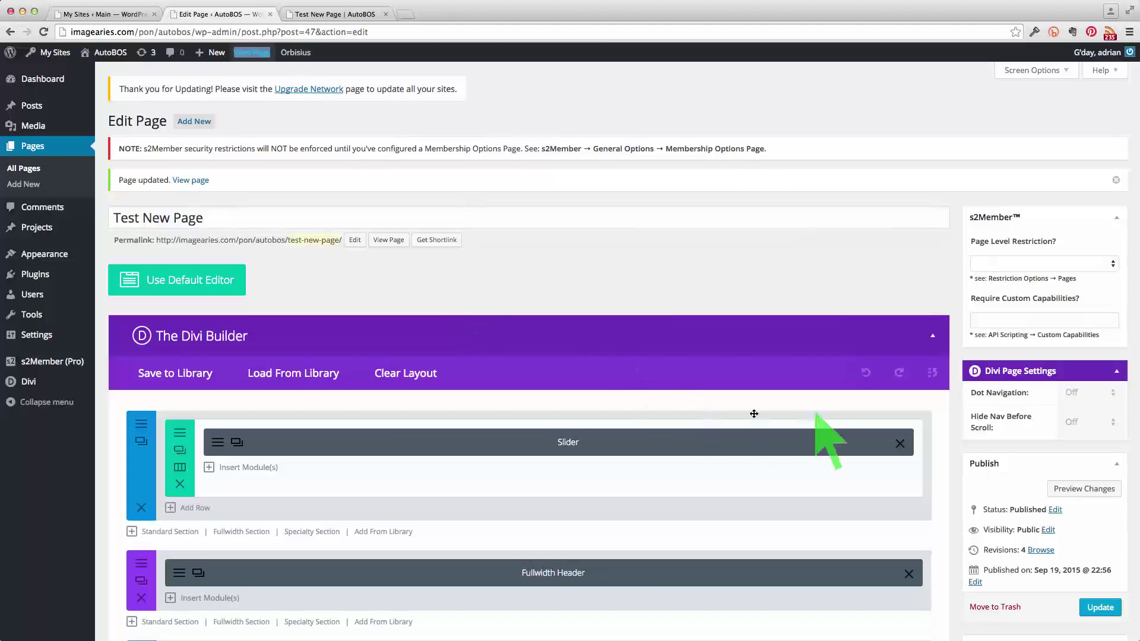
Step: Move the first Blurb module to a new spot in the four-column row, then try repositioning the Blurb section
scroll(821, 406, down, 5)
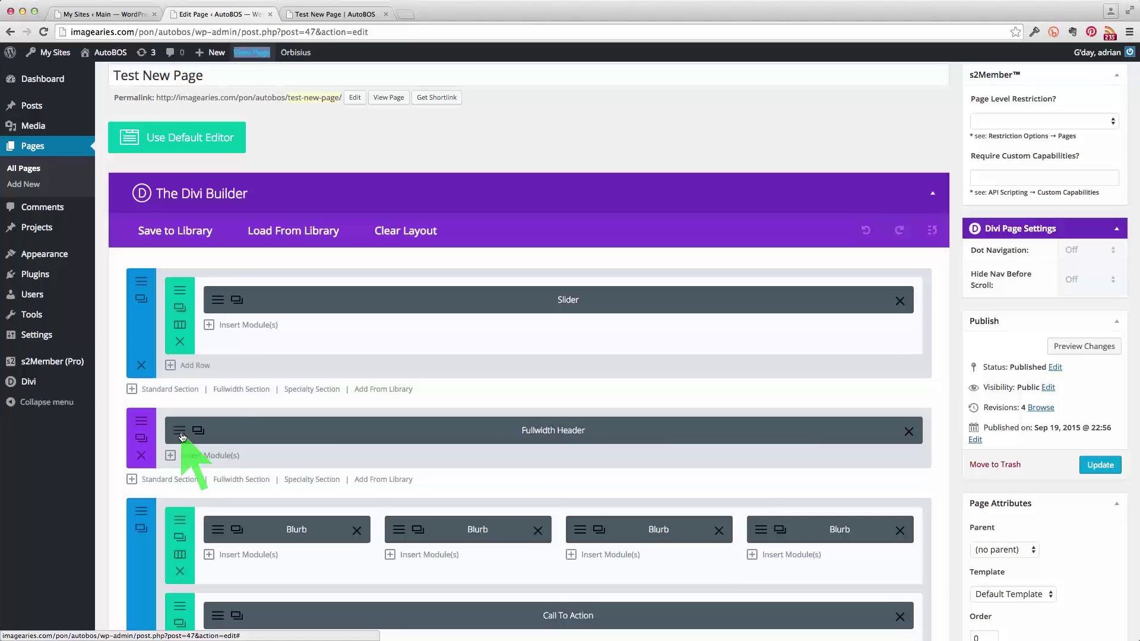
scroll(338, 379, down, 3)
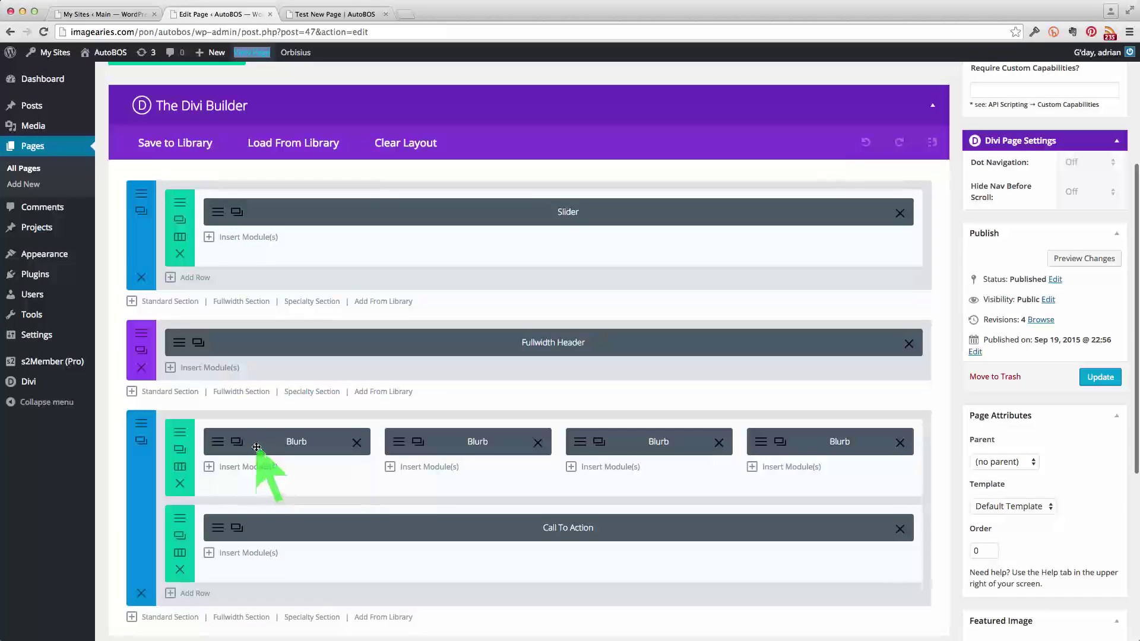
drag(300, 442, 259, 444)
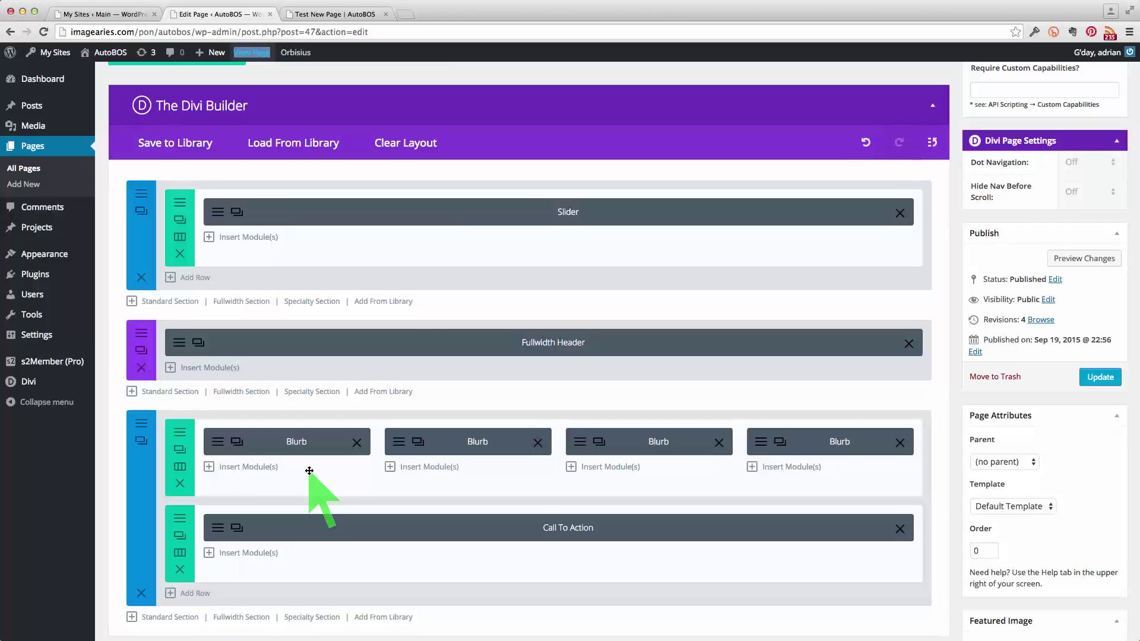
mouse_move(142, 458)
mouse_down()
mouse_move(142, 411)
mouse_move(139, 598)
mouse_move(140, 454)
mouse_up()
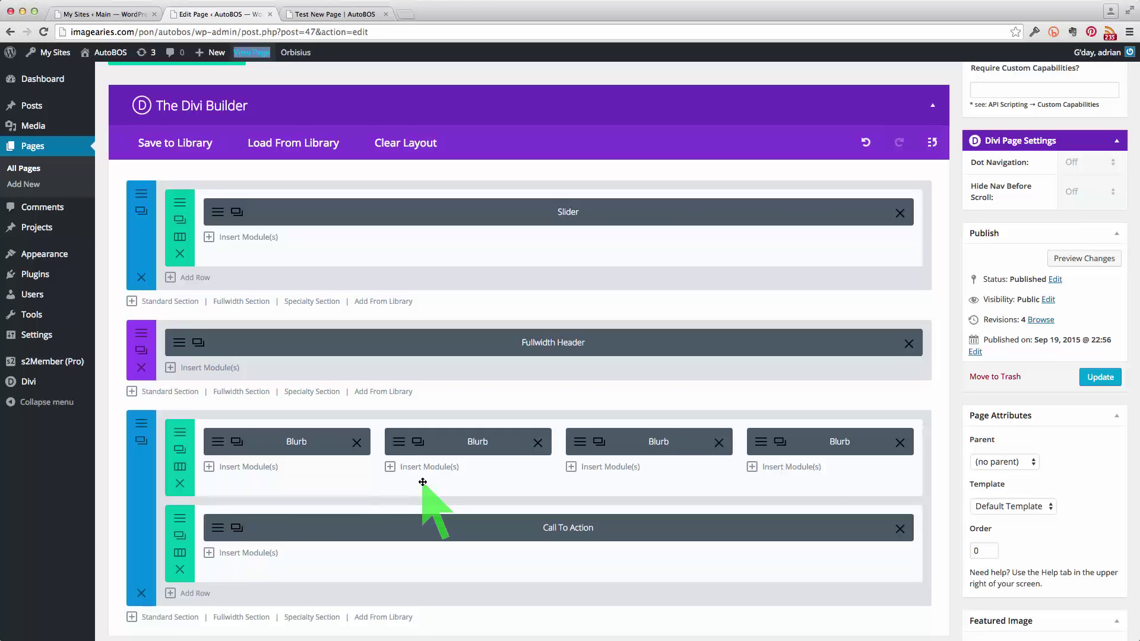
Step: Save and close a Blurb module's settings, then update Test New Page with its rearranged layout
click(399, 443)
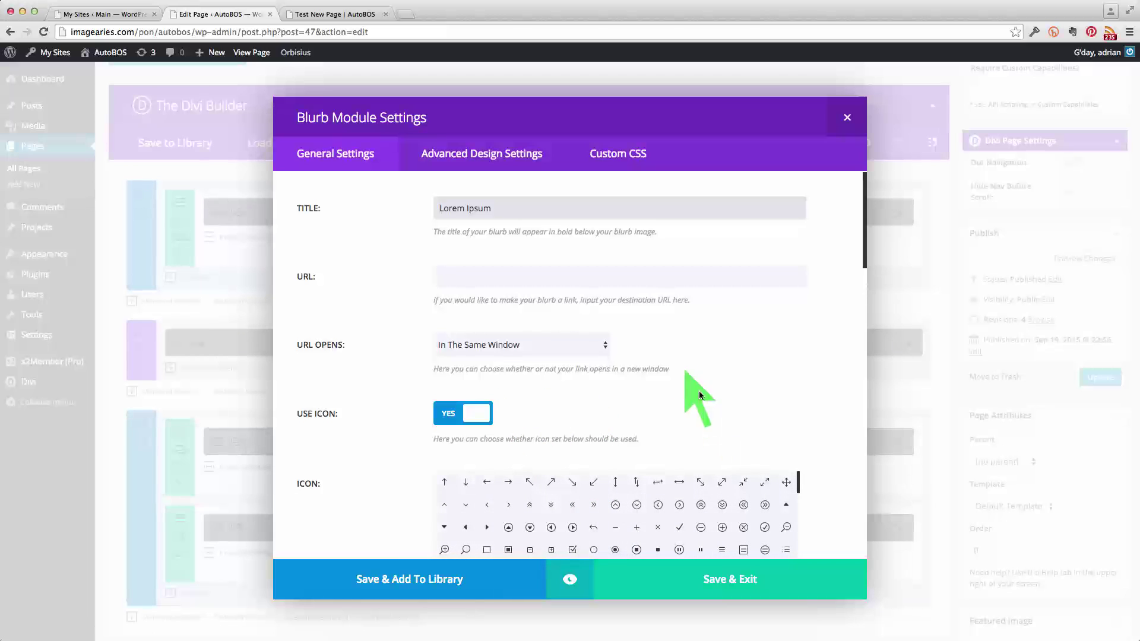
click(741, 580)
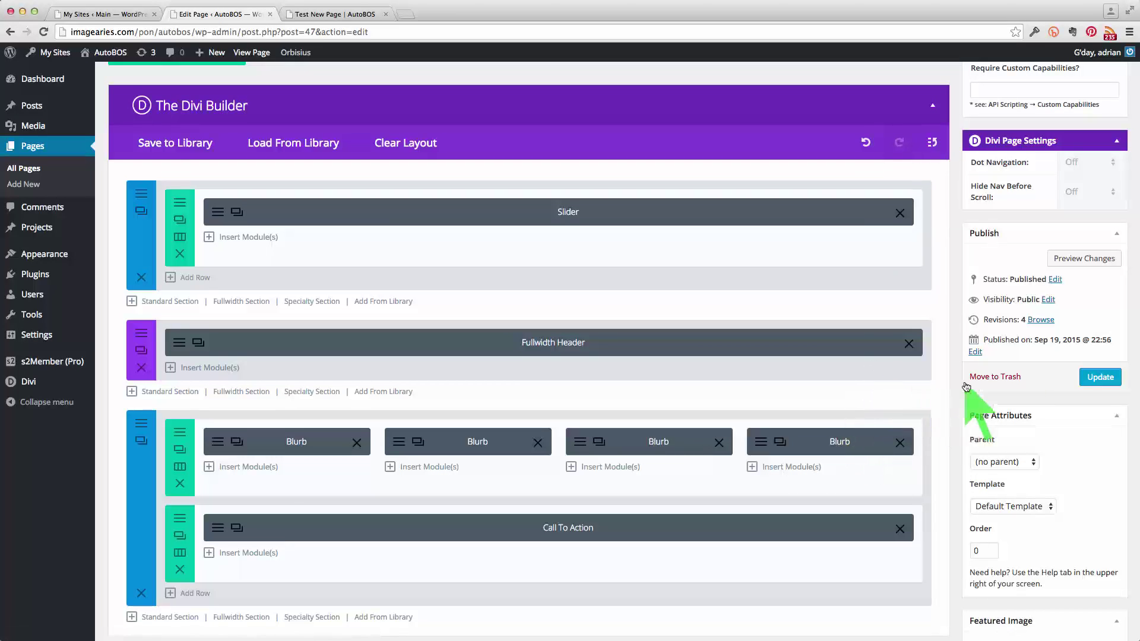
click(1100, 378)
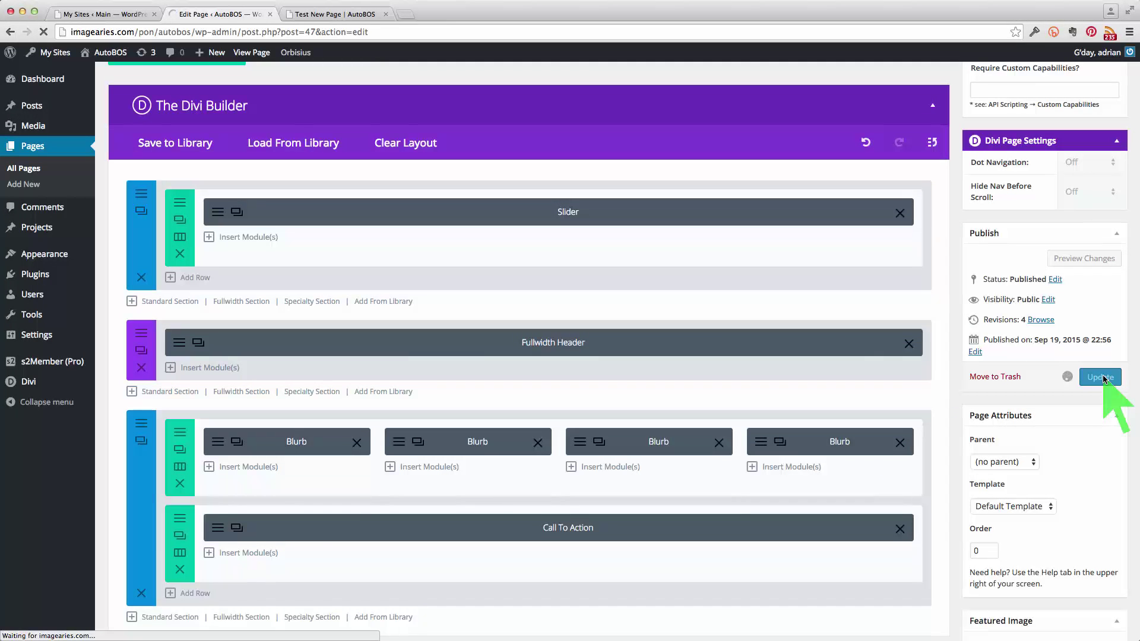